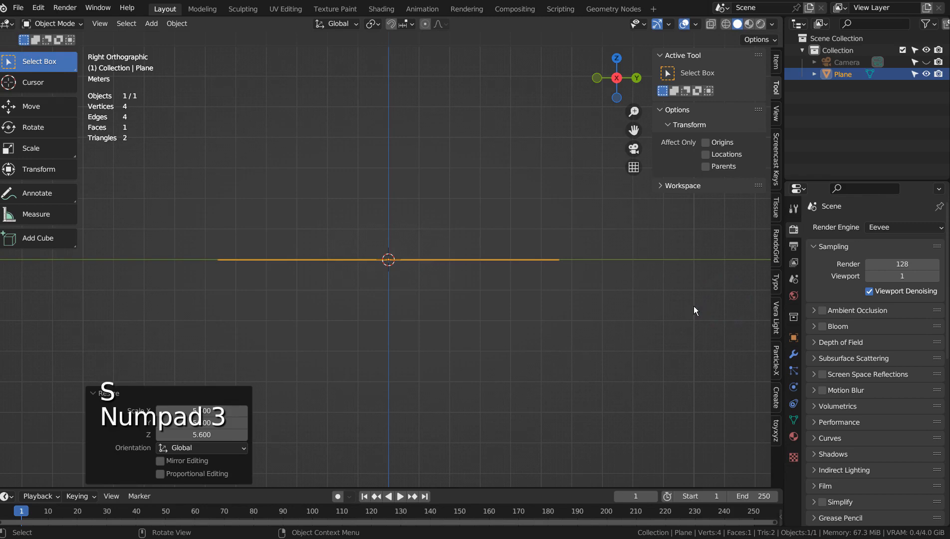
# - Scale the ground plane up by about 1.58 and add a UV sphere of 1 m radius at the origin
pyautogui.press('s')
pyautogui.click(636, 303)
pyautogui.moveTo(585, 308); pyautogui.dragTo(670, 324, button='middle')
pyautogui.hotkey('shift', 'a')
pyautogui.moveTo(452, 268)
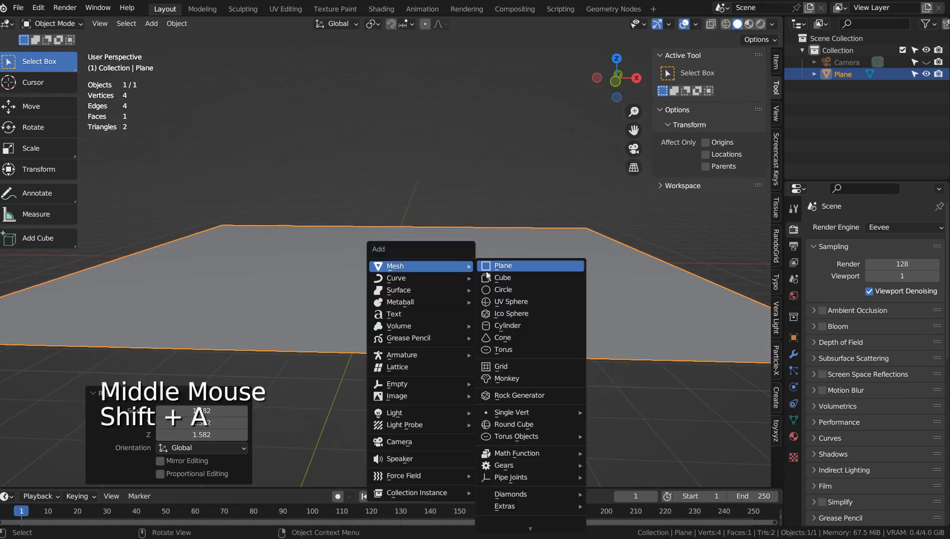
pyautogui.click(495, 301)
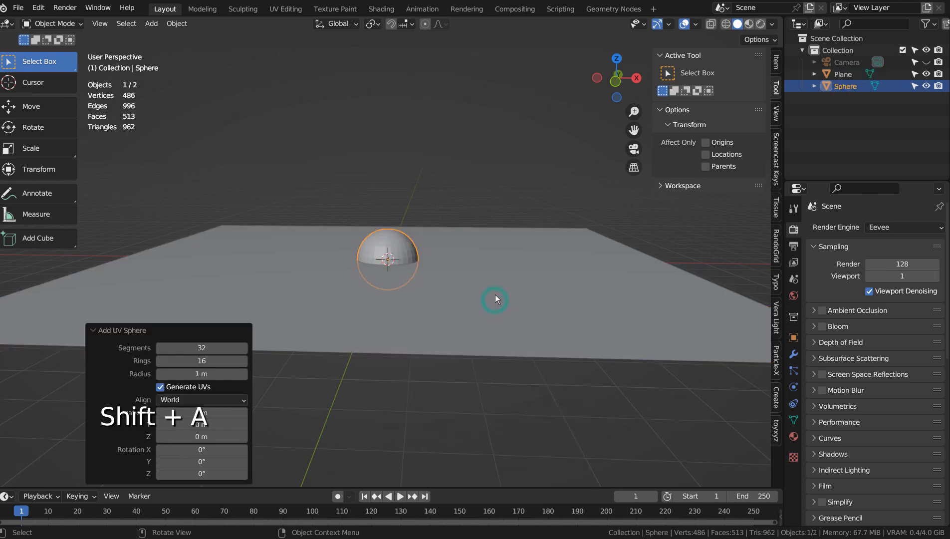
# - In front view, duplicate the sphere four times in an overlapping chain that rises and levels off along the X direction
pyautogui.press('KP_1')
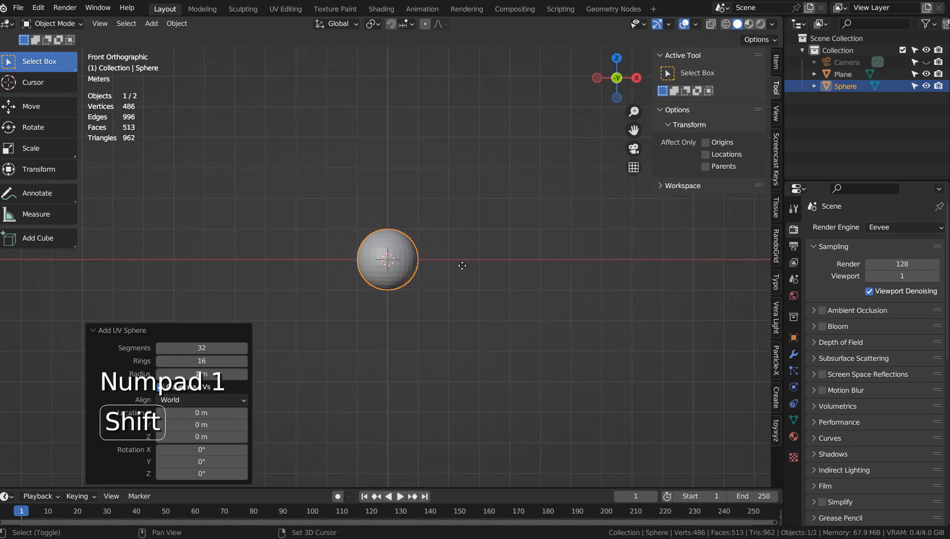
pyautogui.hotkey('shift', 'd')
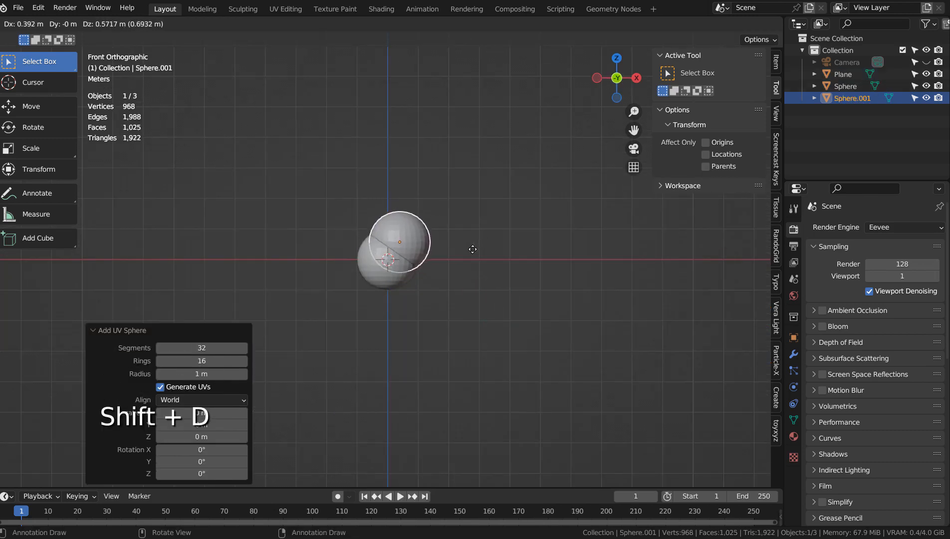
pyautogui.click(472, 248)
pyautogui.hotkey('shift', 'd')
pyautogui.click(493, 226)
pyautogui.hotkey('shift', 'd')
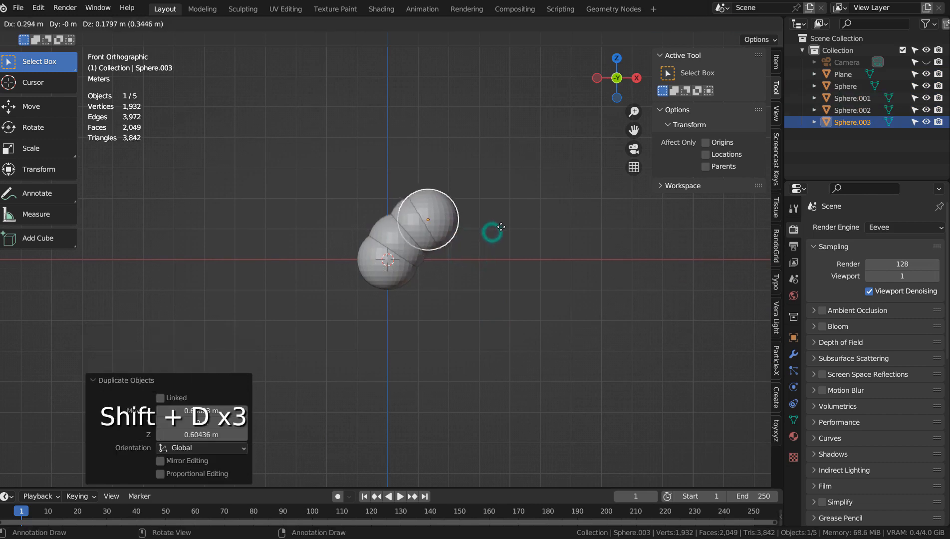
pyautogui.click(508, 219)
pyautogui.hotkey('shift', 'd')
pyautogui.click(526, 217)
# - Extend the chain with another sphere scaled to about 0.825, plus two more copies of it curving downward
pyautogui.hotkey('shift', 'd')
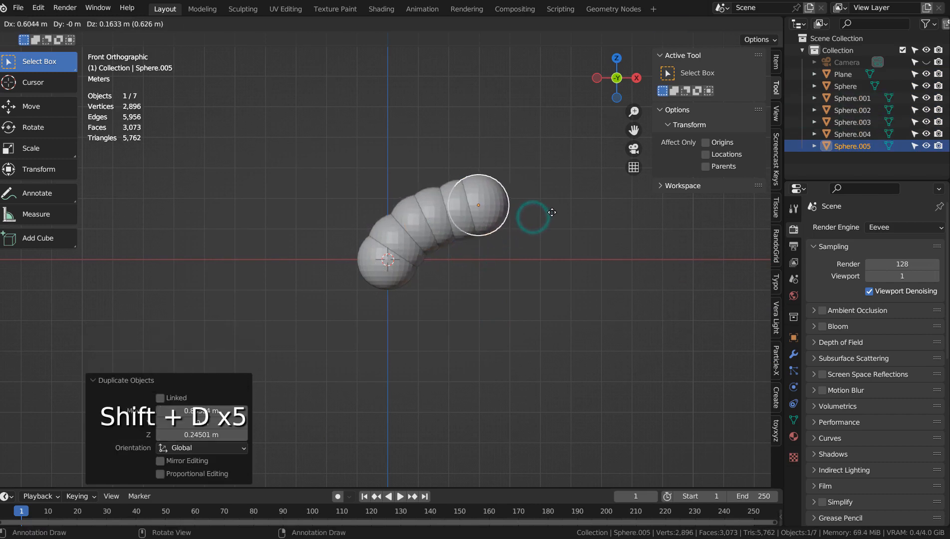
pyautogui.press('s')
pyautogui.click(549, 217)
pyautogui.hotkey('shift', 'd')
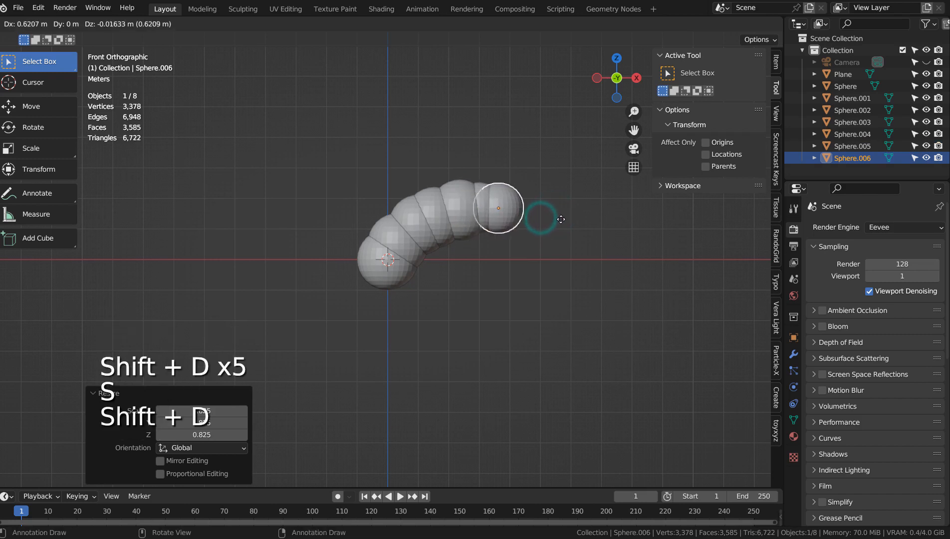
pyautogui.click(563, 222)
pyautogui.hotkey('shift', 'd')
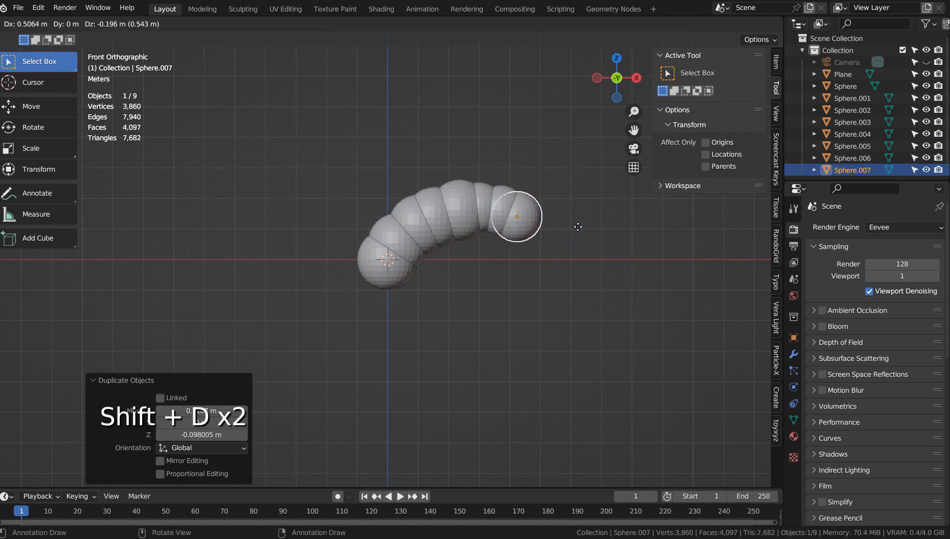
pyautogui.click(578, 227)
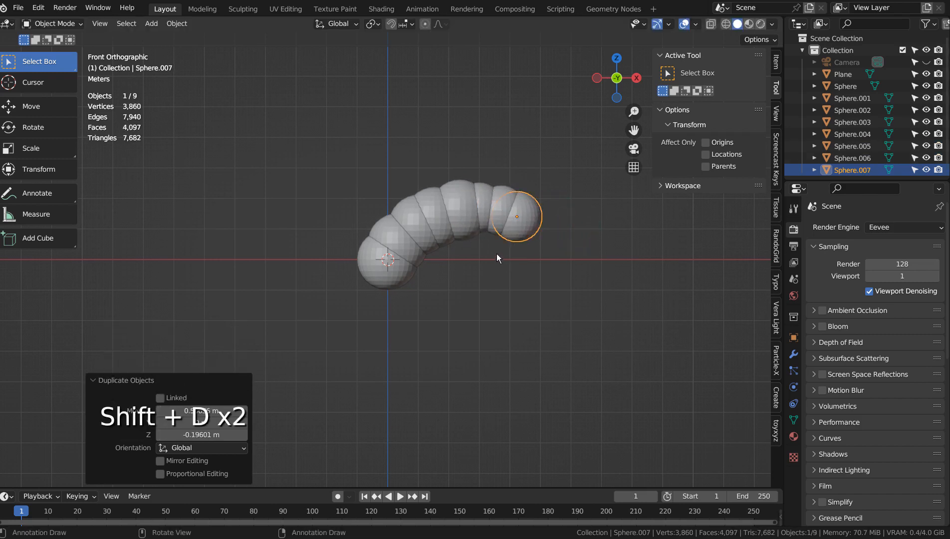
# - Duplicate the last sphere of the chain in place and flatten the copy along Z to about 0.284
pyautogui.press('shift')
pyautogui.hotkey('shift', 'd')
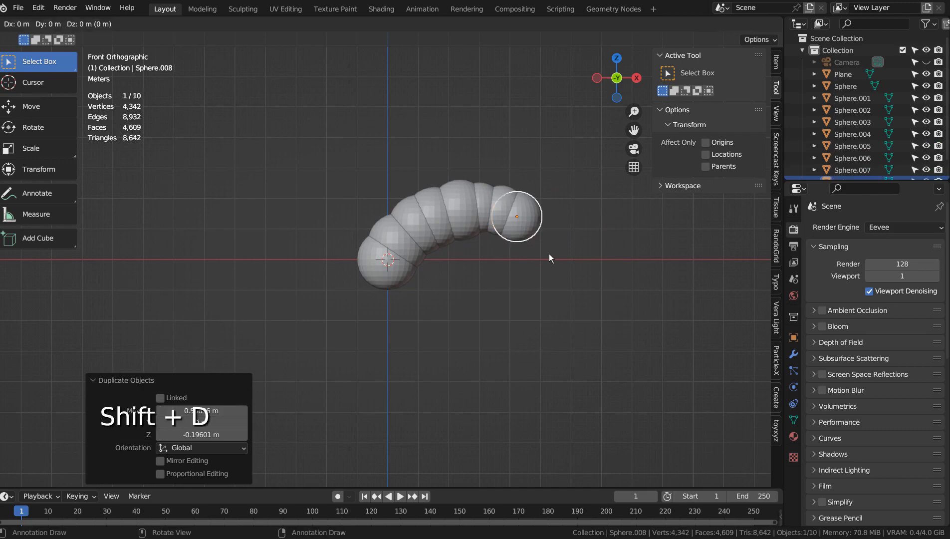
pyautogui.press('s')
pyautogui.press('z')
pyautogui.click(528, 232)
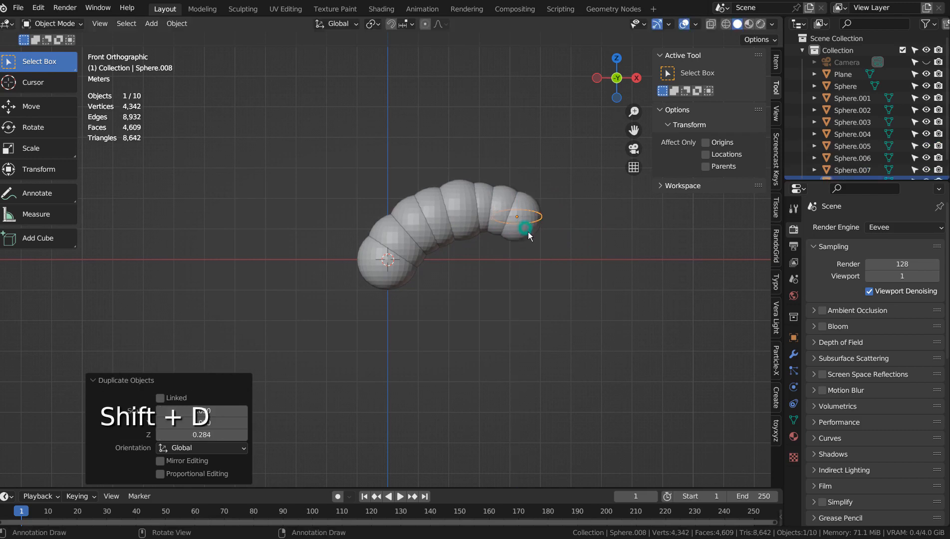
# - In top view, move the flattened copy beside the body and narrow it along Y to about 0.308
pyautogui.press('KP_7')
pyautogui.press('g')
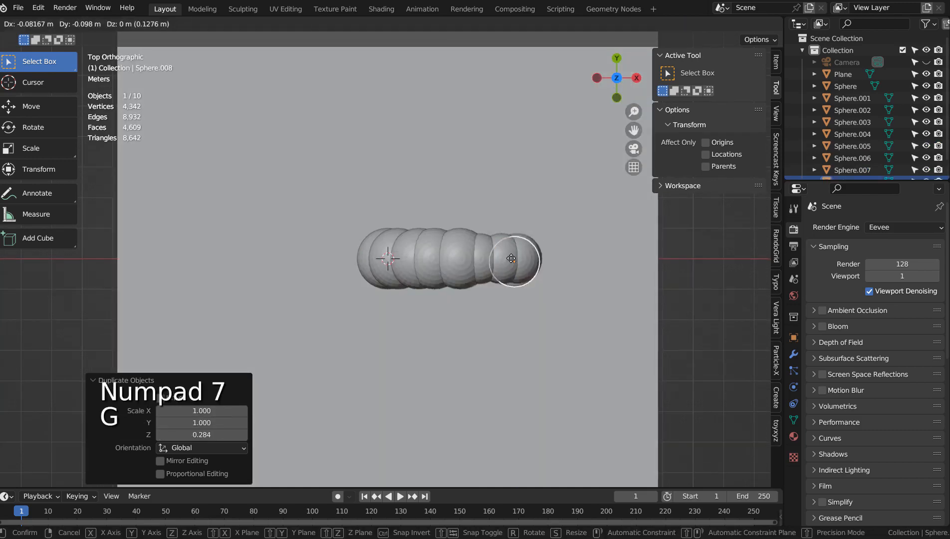
pyautogui.press('s')
pyautogui.press('y')
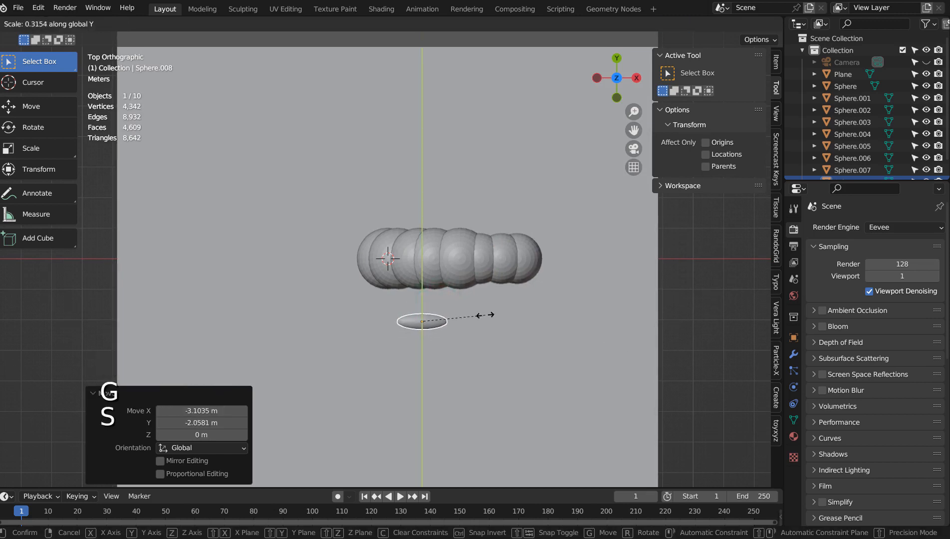
pyautogui.click(479, 319)
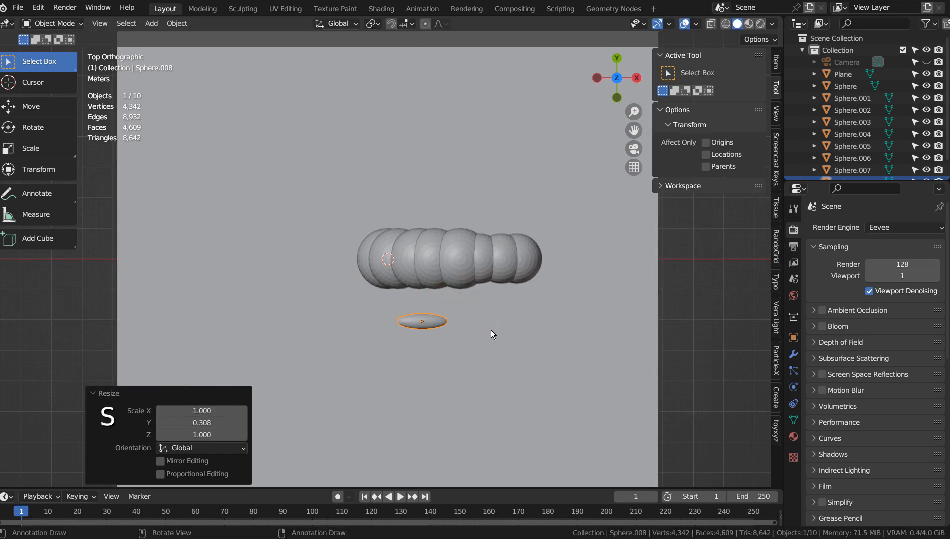
# - Angle the limb diagonally, move it against the side of the body and scale it up by about 2.03
pyautogui.press('r')
pyautogui.click(487, 276)
pyautogui.press('g')
pyautogui.click(520, 243)
pyautogui.press('s')
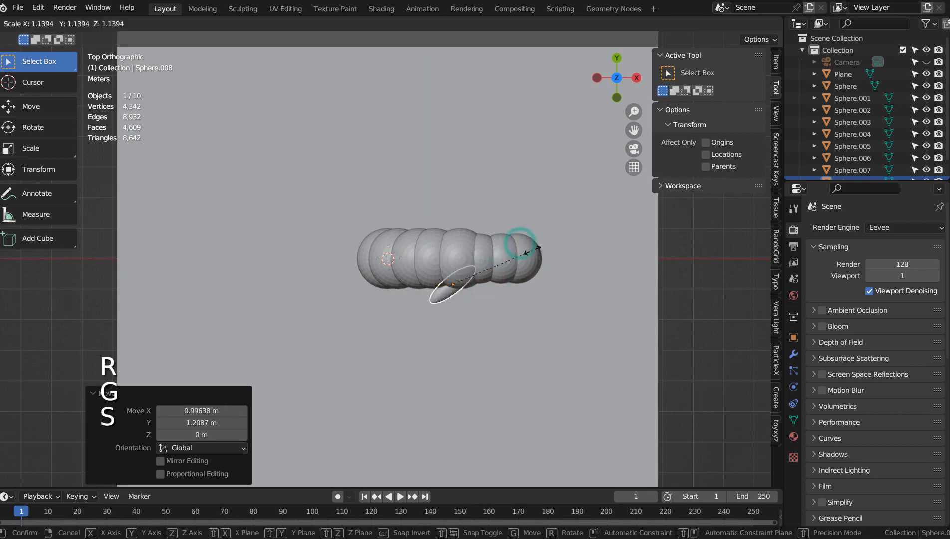
pyautogui.click(603, 247)
# - In camera view, tilt the limb so its free end points down and move it about 0.48 m lower on the body
pyautogui.press('KP_0')
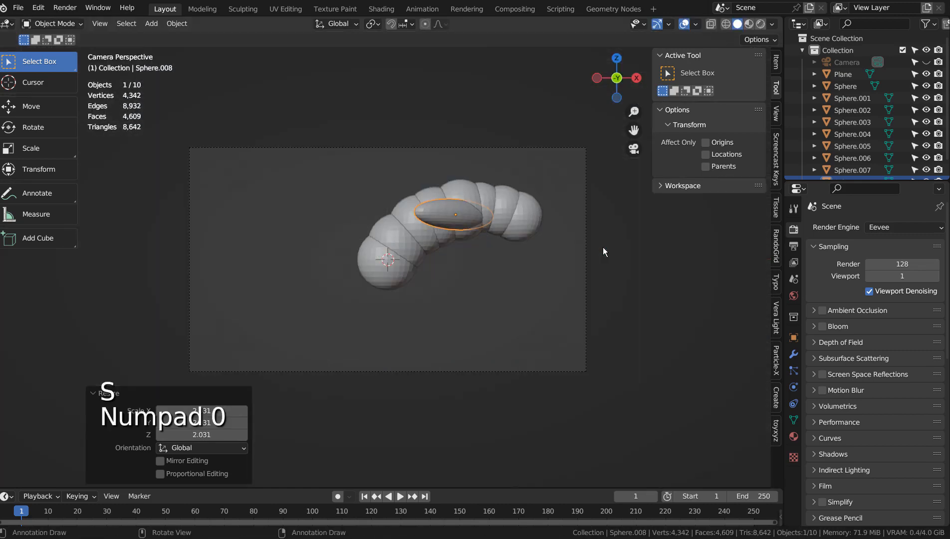
pyautogui.press('r')
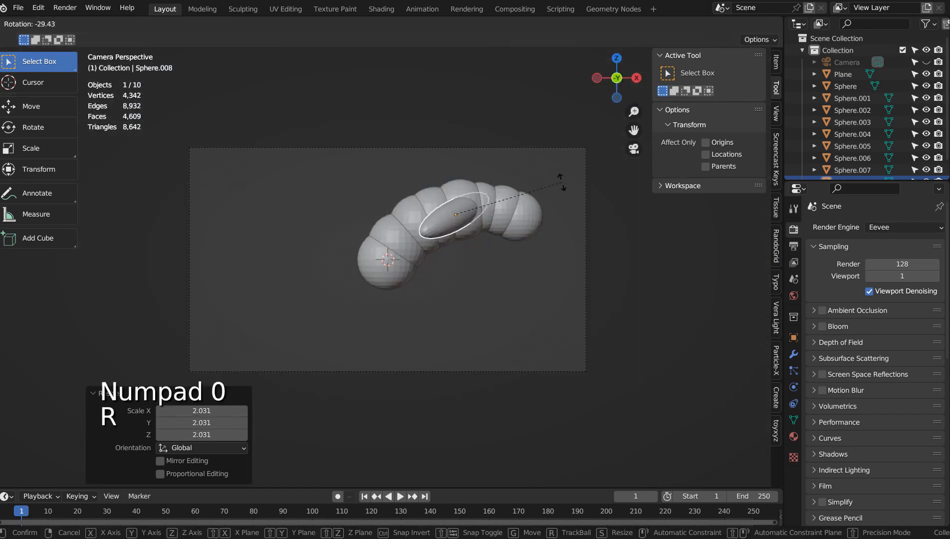
pyautogui.click(555, 182)
pyautogui.press('g')
pyautogui.click(563, 199)
pyautogui.press('r')
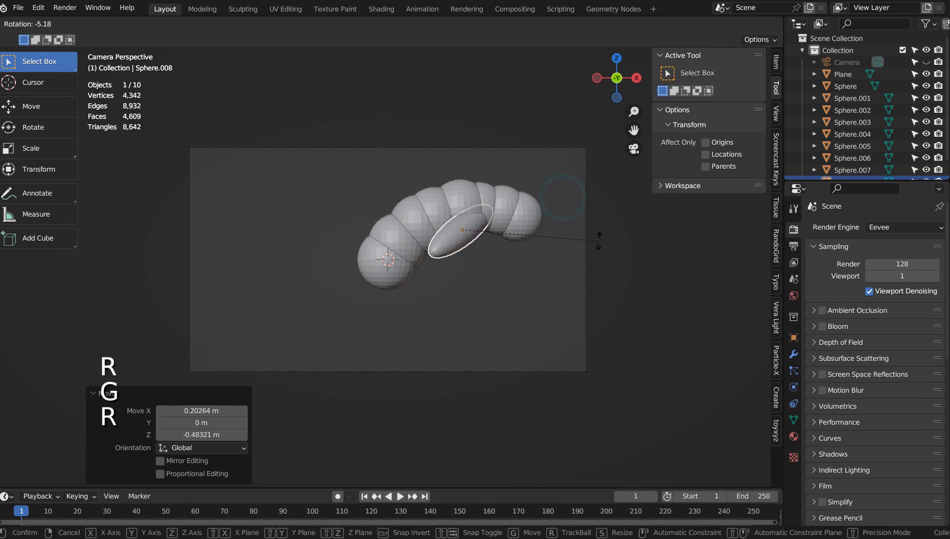
pyautogui.click(587, 235)
# - Scale the limb to about 0.65, squash it along Z to about 0.29, enlarge it again and rotate it about -14°
pyautogui.press('s')
pyautogui.click(543, 234)
pyautogui.press('s')
pyautogui.press('z')
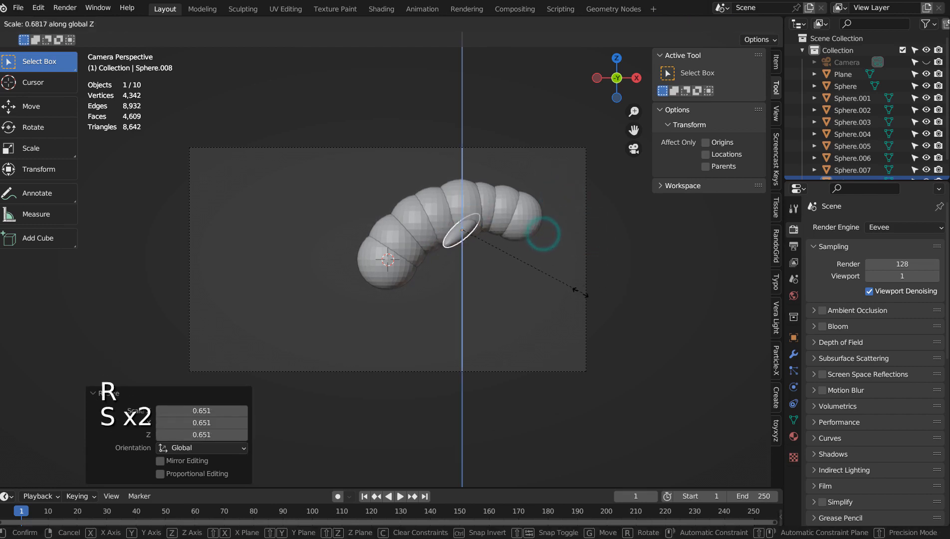
pyautogui.click(491, 279)
pyautogui.press('s')
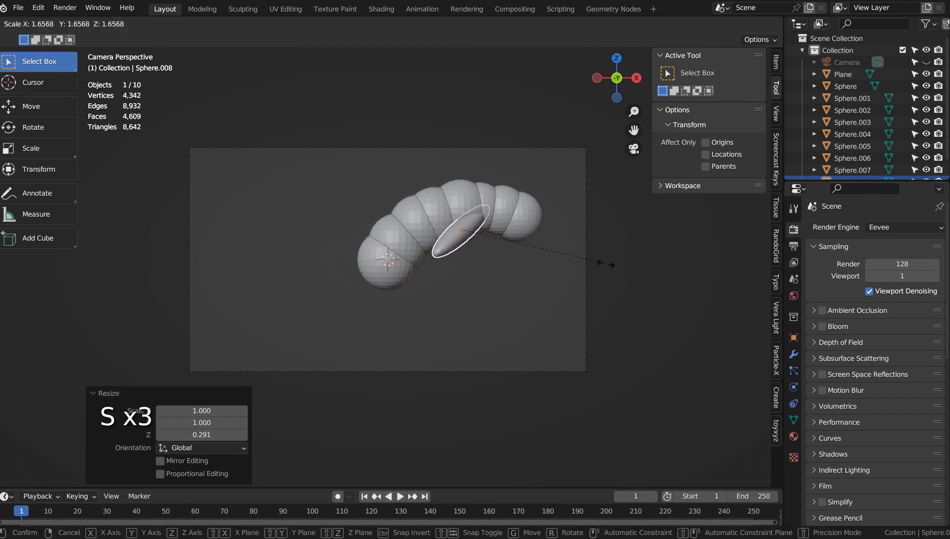
pyautogui.press('r')
pyautogui.click(555, 232)
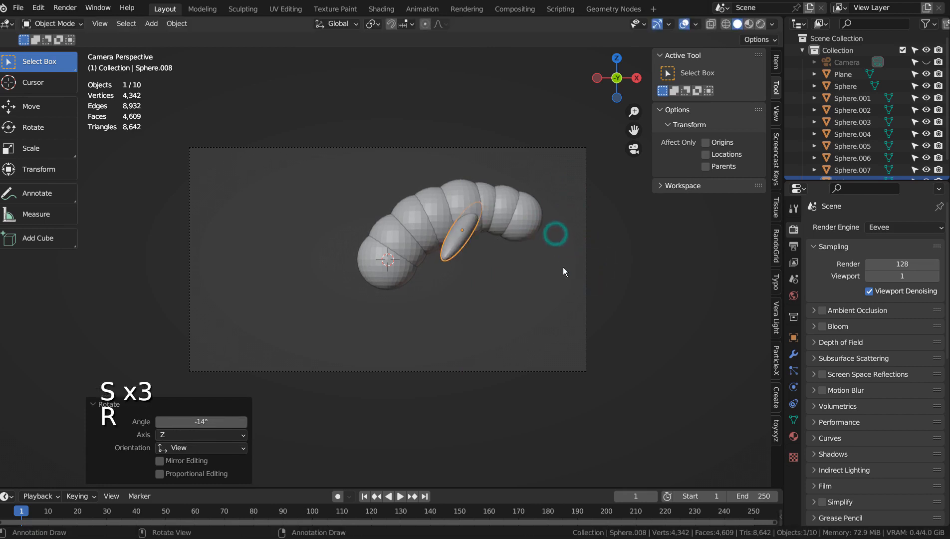
# - In top view, duplicate the limb, rotate the copy about 76° and place it angled on the opposite side of the body
pyautogui.press('KP_7')
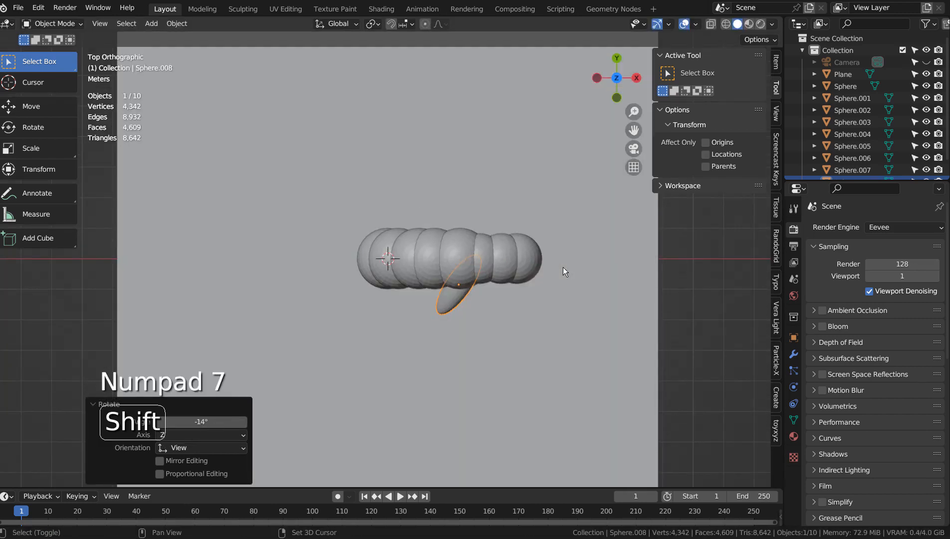
pyautogui.hotkey('shift', 'd')
pyautogui.press('r')
pyautogui.click(521, 441)
pyautogui.press('g')
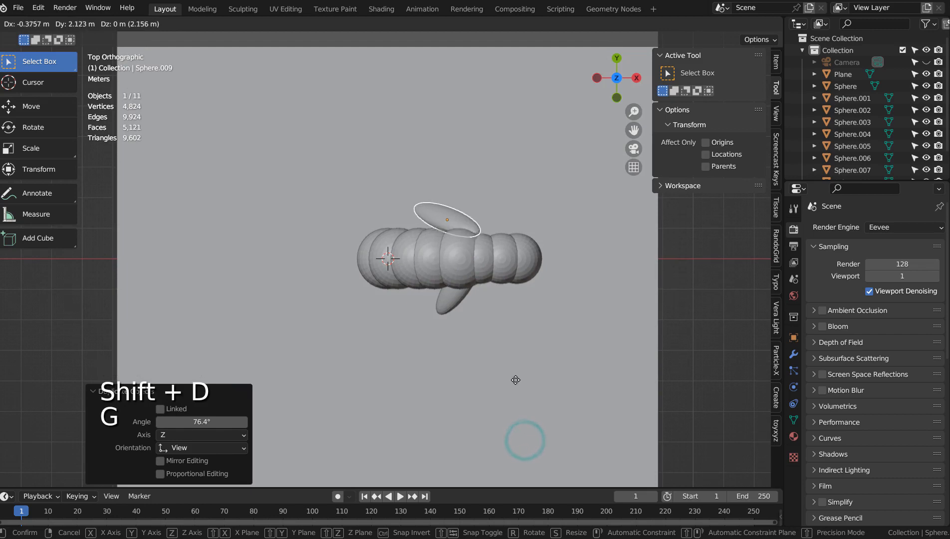
pyautogui.click(518, 383)
pyautogui.press('r')
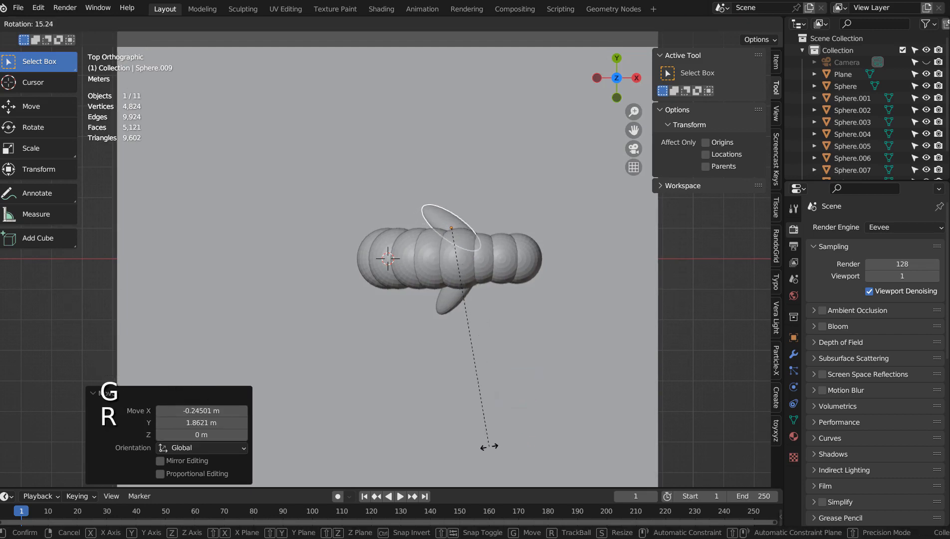
pyautogui.click(489, 445)
# - Select the plane and all the spheres and rotate them together slightly in the right side view so the camera sees the ground
pyautogui.moveTo(569, 388); pyautogui.dragTo(545, 295, button='middle')
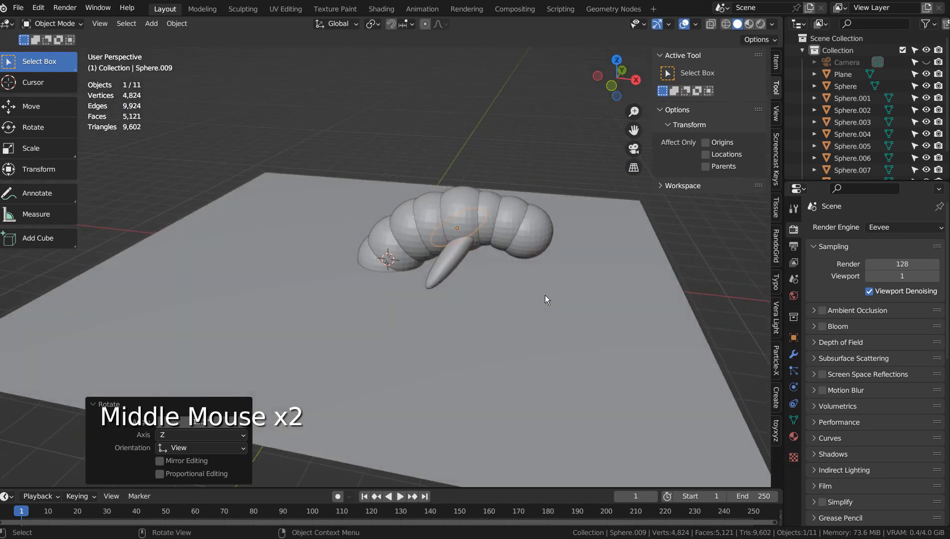
pyautogui.press('KP_0')
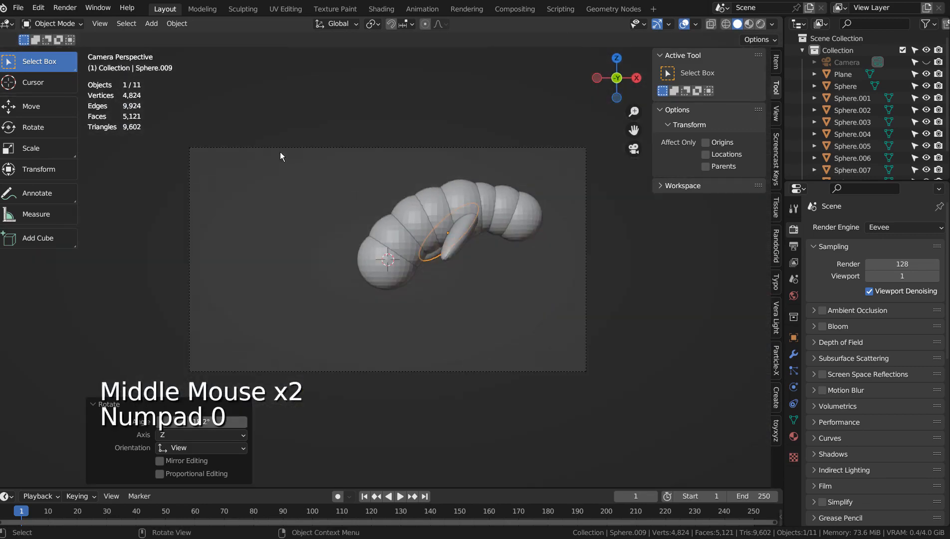
pyautogui.moveTo(586, 202); pyautogui.dragTo(583, 225, button='middle')
pyautogui.moveTo(284, 166); pyautogui.dragTo(593, 379)
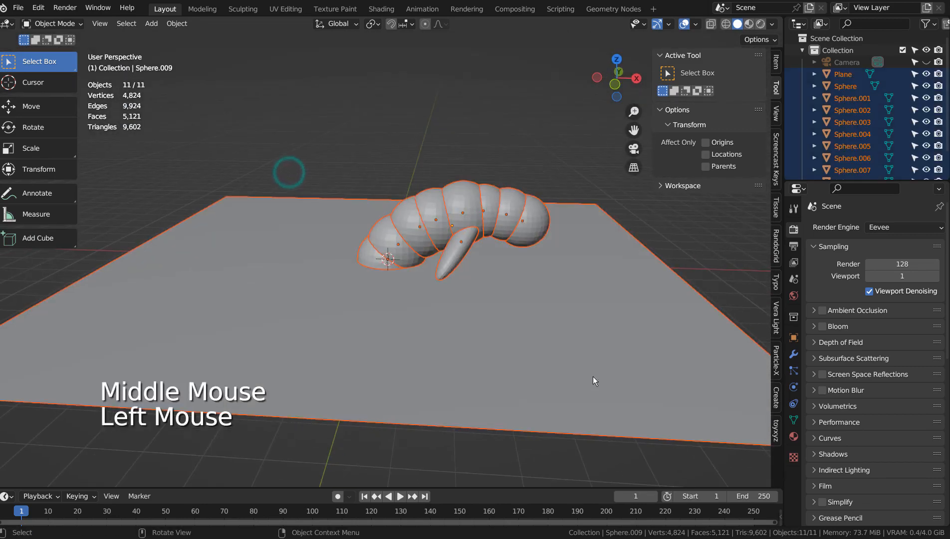
pyautogui.press('KP_3')
pyautogui.press('r')
pyautogui.click(607, 326)
pyautogui.press('KP_0')
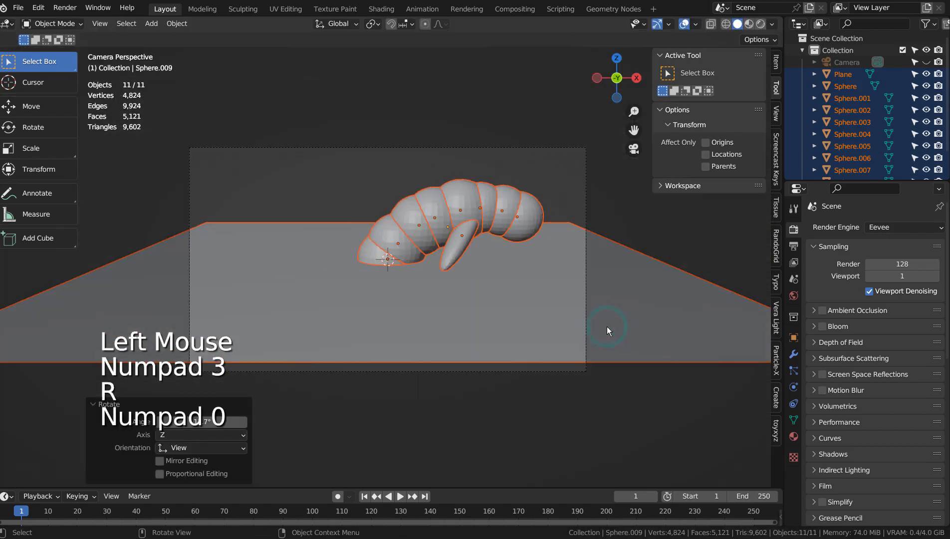
# - Scale the ground plane up by about 1.55 and deselect it
pyautogui.click(624, 314)
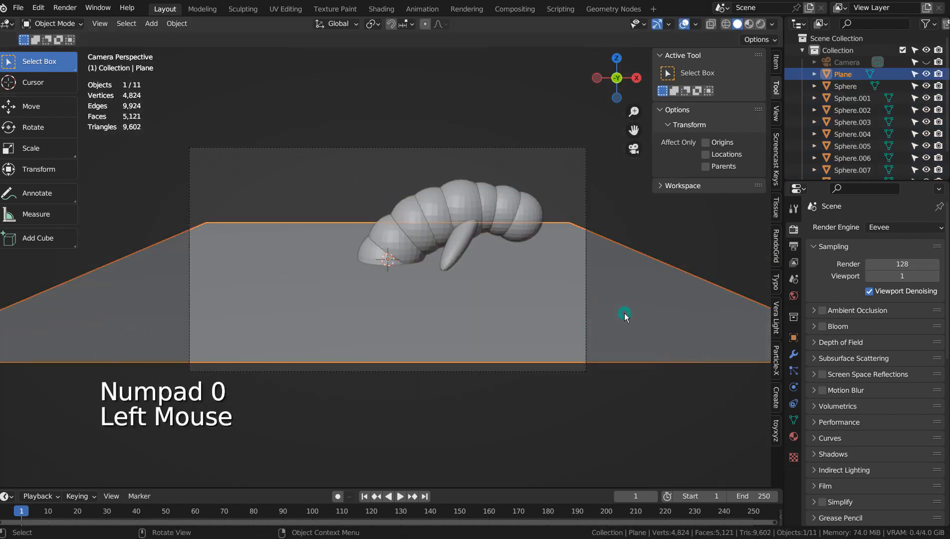
pyautogui.press('s')
pyautogui.click(759, 306)
pyautogui.click(596, 184)
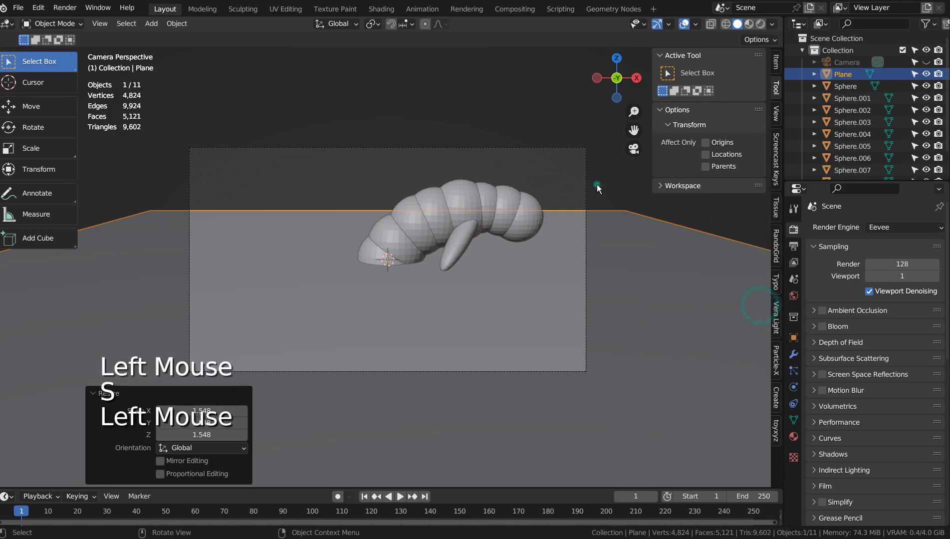
# - Reframe the camera with walk navigation so the spherical body sits near the middle of the frame
pyautogui.moveTo(637, 319)
pyautogui.mouseDown(button='middle')
pyautogui.moveTo(590, 333)
pyautogui.moveTo(581, 320)
pyautogui.moveTo(639, 324)
pyautogui.mouseUp(button='middle')
pyautogui.press('KP_0')
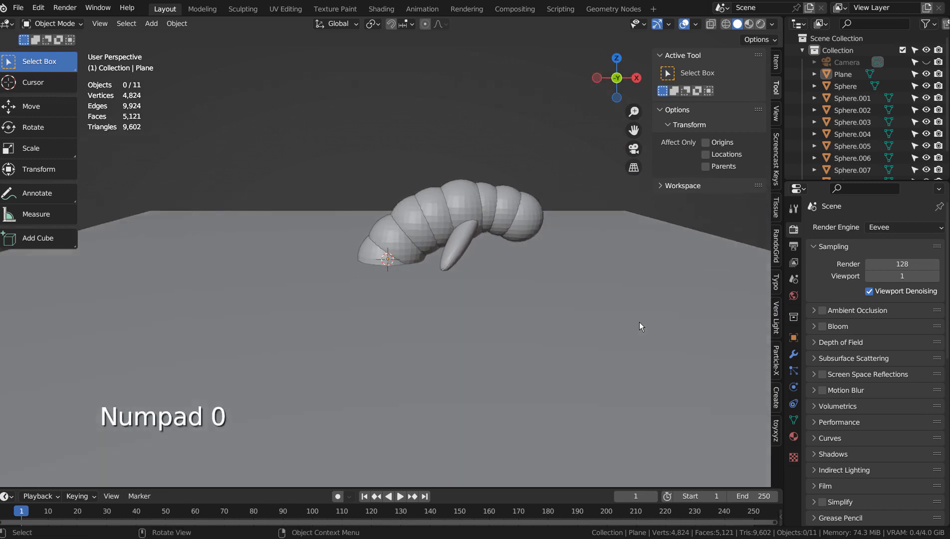
pyautogui.hotkey('shift', '`')
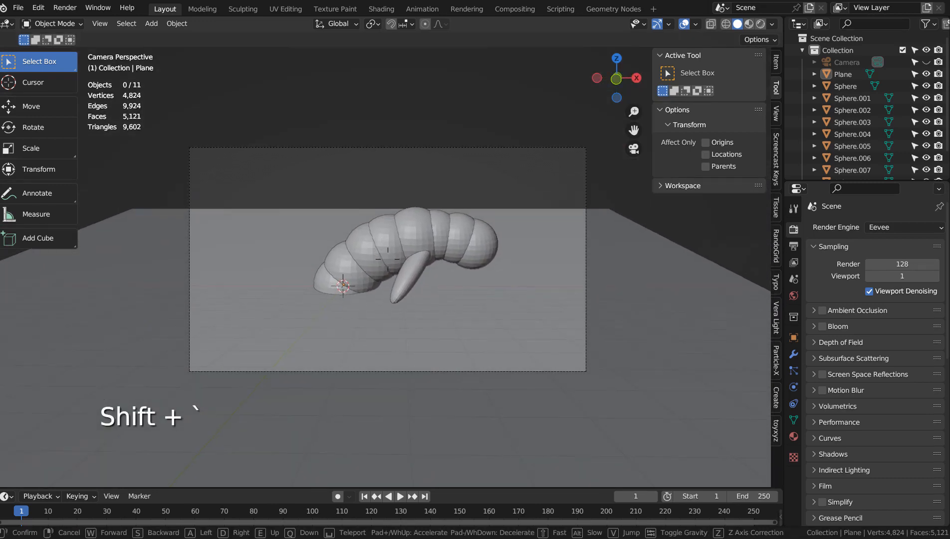
pyautogui.click(390, 209)
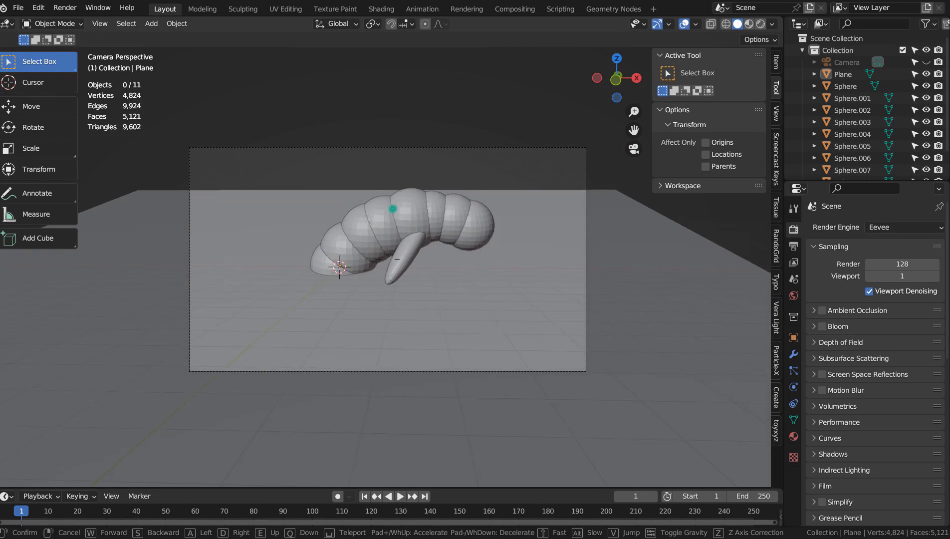
# - In wireframe display, select the hidden limb inside the body, rotate it about -24.1° and move it below the body, then return to solid display
pyautogui.hotkey('shift', 'z')
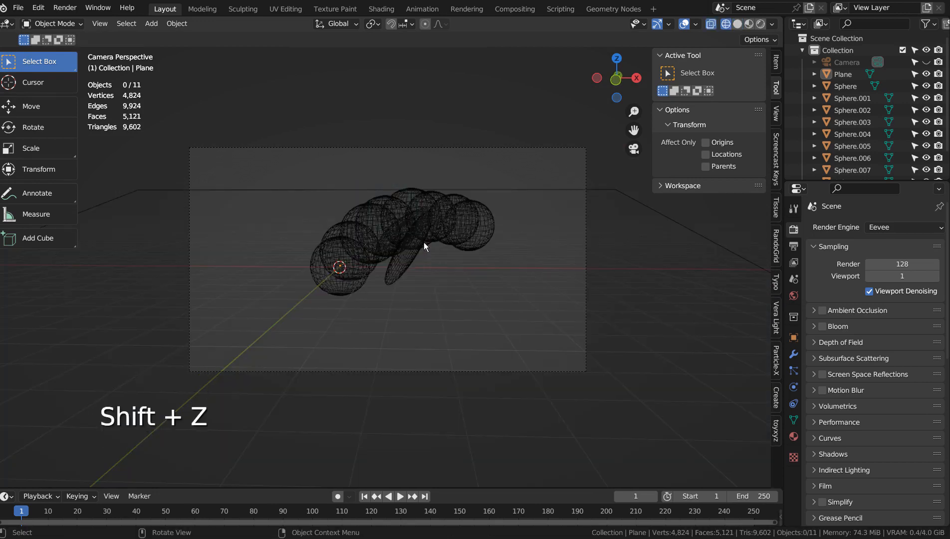
pyautogui.click(371, 261)
pyautogui.click(386, 248)
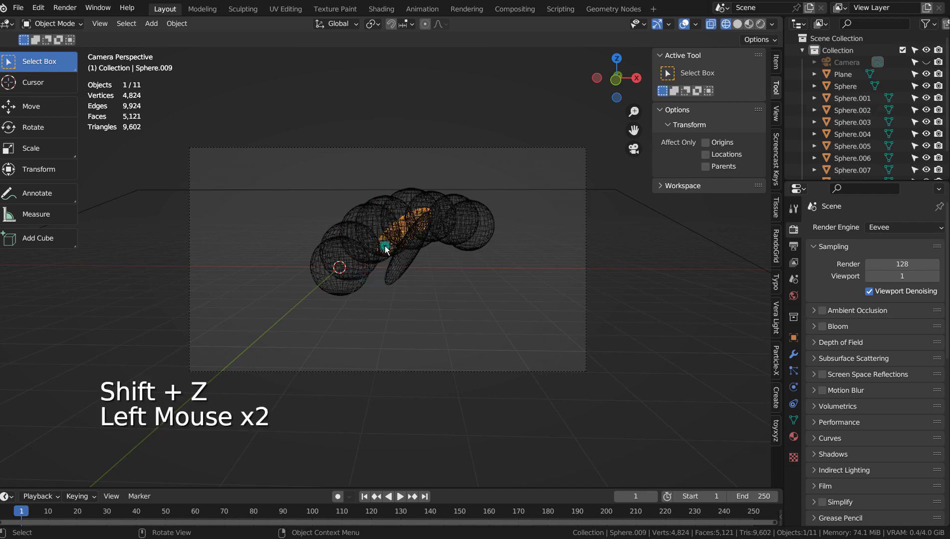
pyautogui.click(386, 248)
pyautogui.click(386, 248)
pyautogui.click(386, 248)
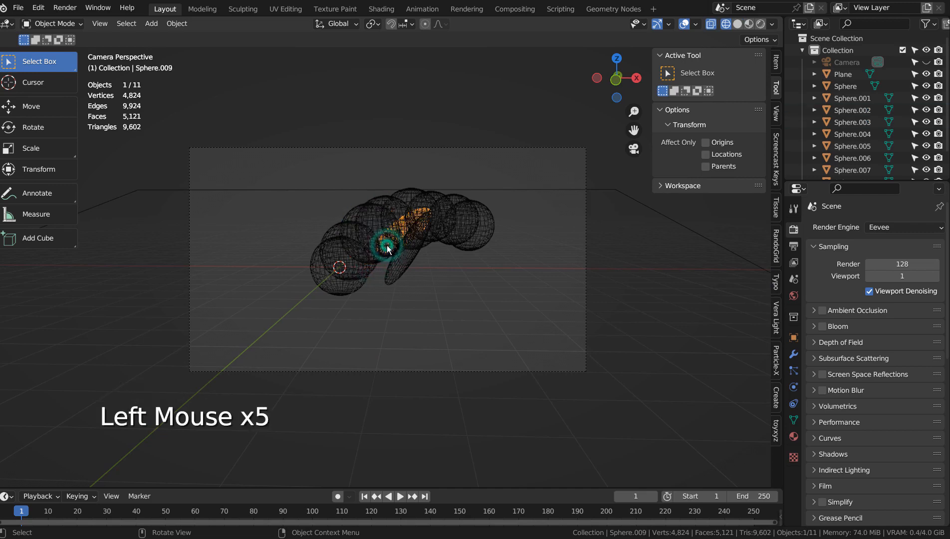
pyautogui.press('r')
pyautogui.click(446, 259)
pyautogui.press('g')
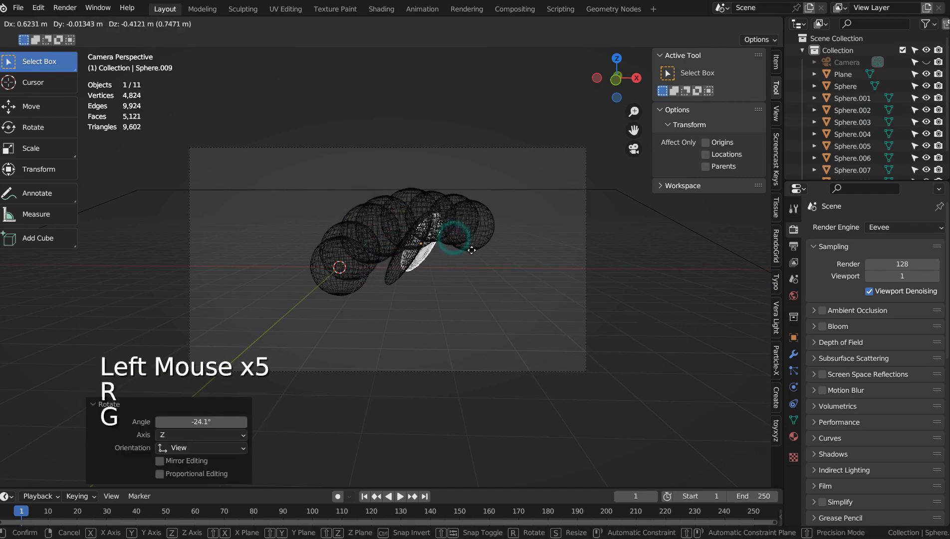
pyautogui.click(471, 250)
pyautogui.click(502, 168)
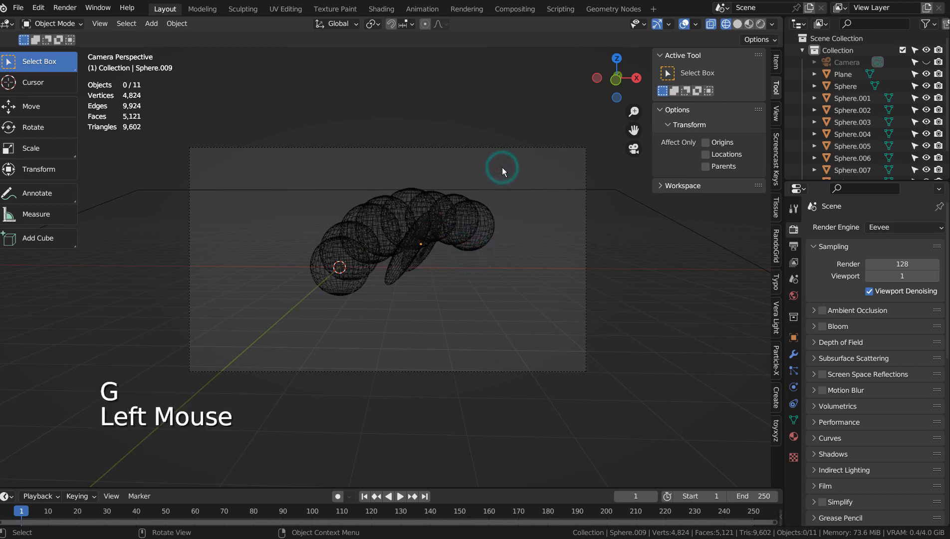
pyautogui.hotkey('shift', 'z')
pyautogui.click(501, 167)
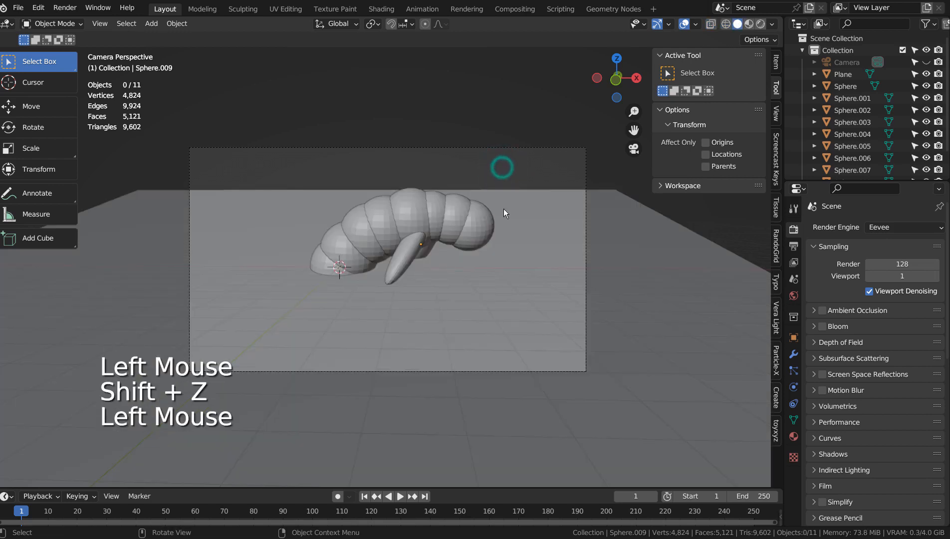
# - Reframe the camera to a lower angle with walk navigation so the far limb shows beneath the body, and render the image
pyautogui.hotkey('shift', '`')
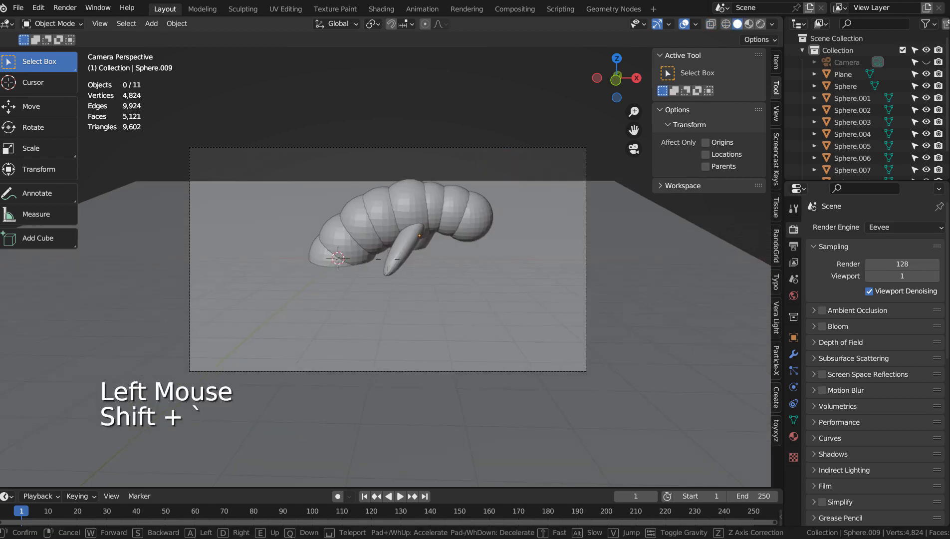
pyautogui.press('d')
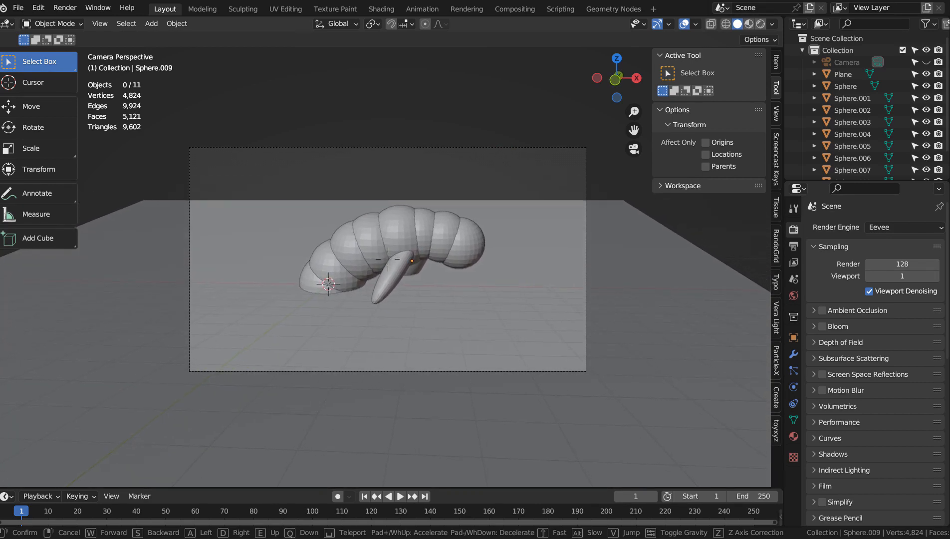
pyautogui.press('q')
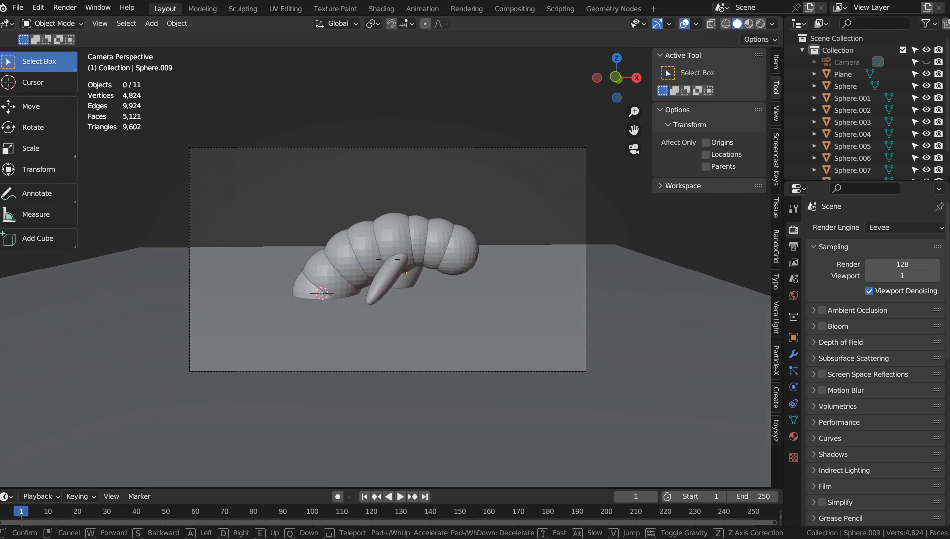
pyautogui.press('q')
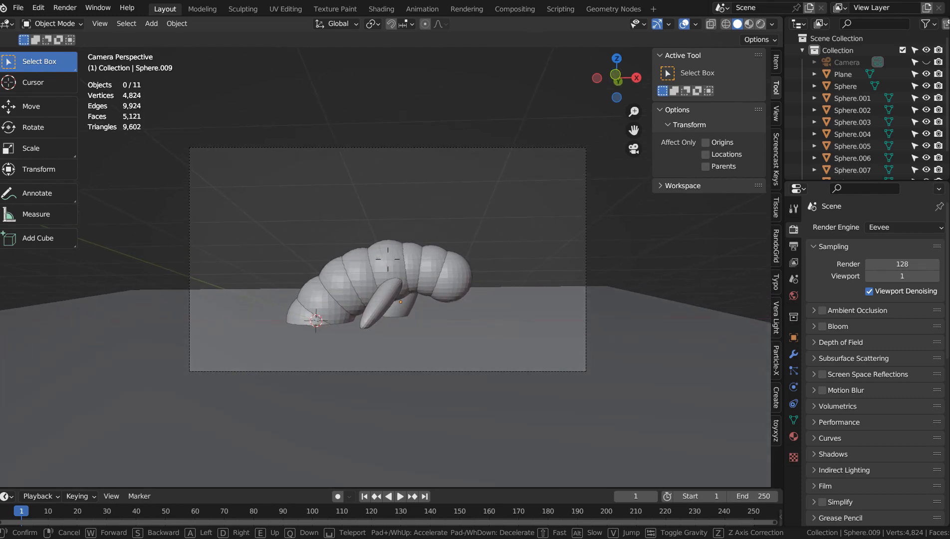
pyautogui.click(387, 258)
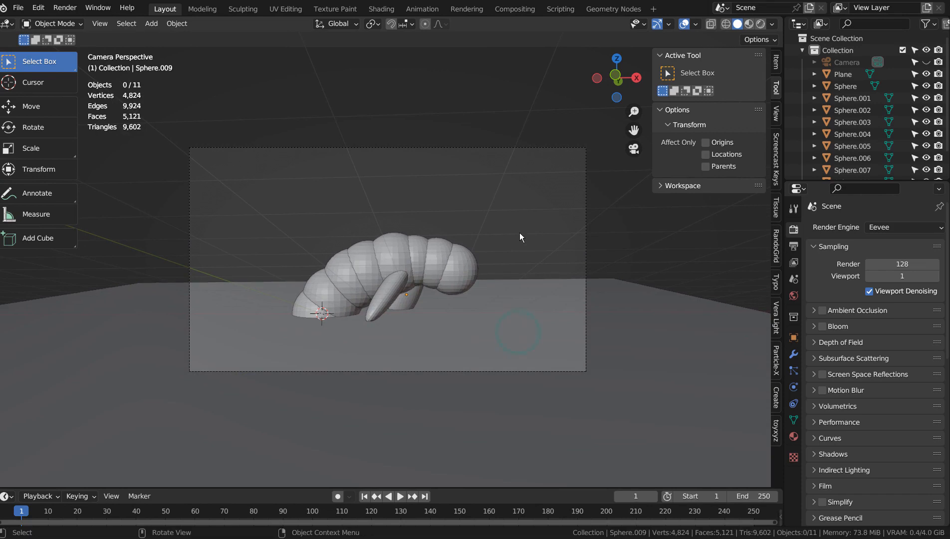
pyautogui.press('F12')
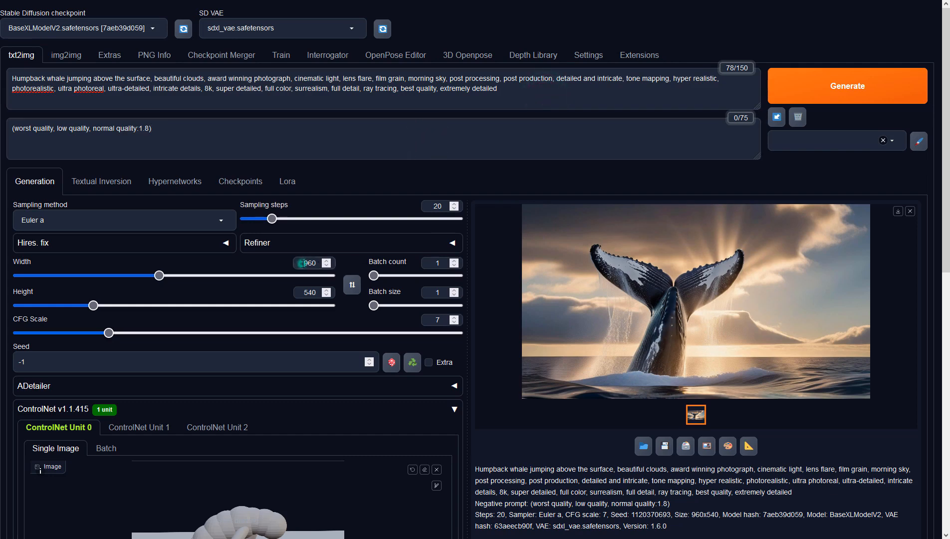
# - In the Stable Diffusion web UI, set ControlNet Unit 0 to Depth with preprocessor none and model sai_xl_depth_256lora
pyautogui.click(307, 292)
pyautogui.scroll(-7, 523, 471)
pyautogui.click(126, 311)
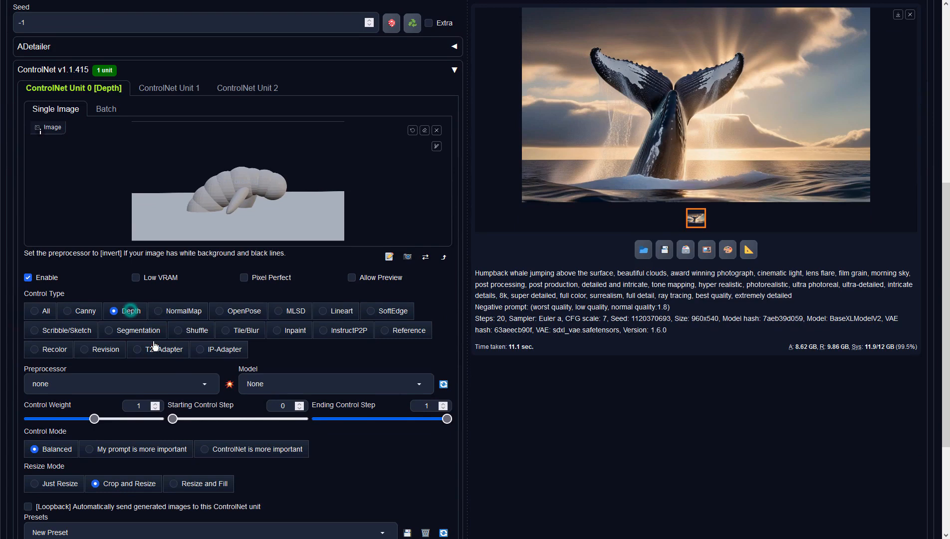
pyautogui.click(203, 383)
pyautogui.click(75, 327)
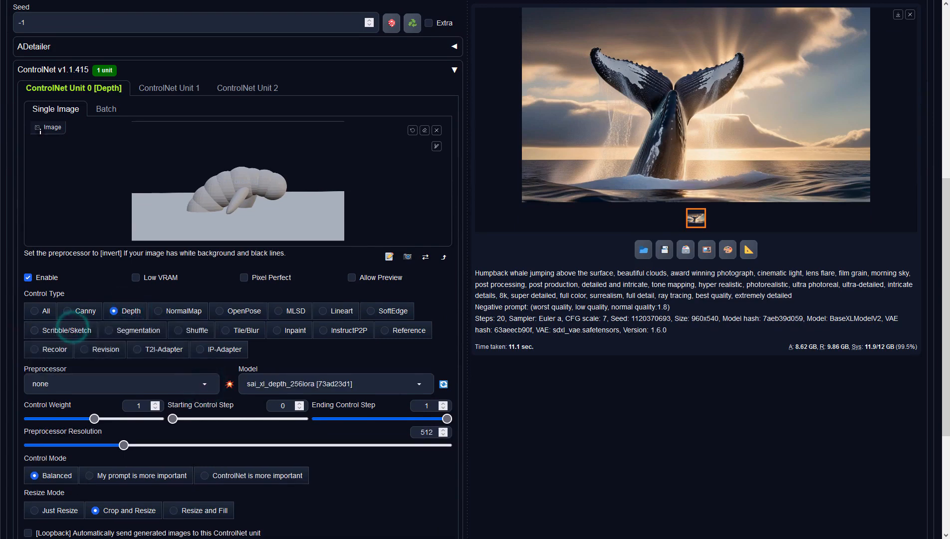
pyautogui.click(319, 385)
pyautogui.click(304, 370)
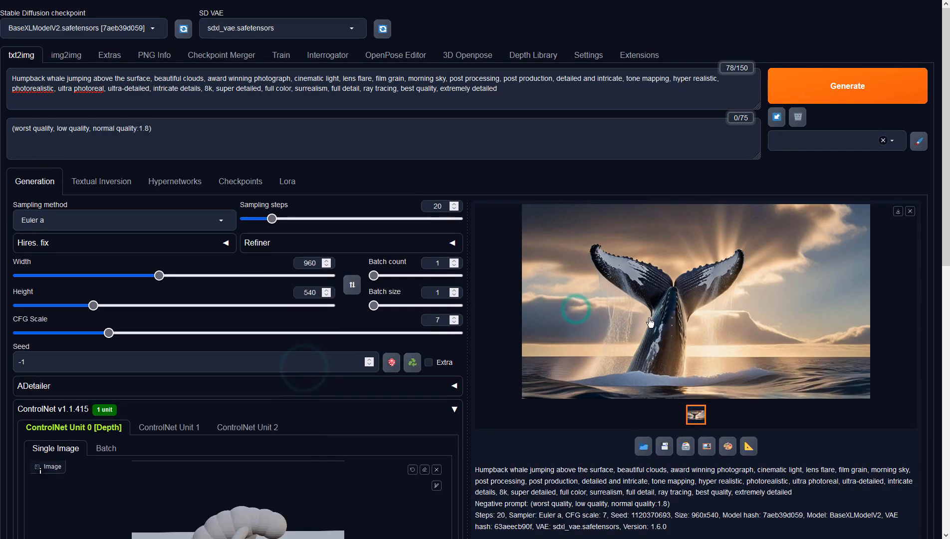
# - Generate the humpback whale image guided by the depth ControlNet and view the result enlarged
pyautogui.scroll(7, 804, 88)
pyautogui.click(811, 84)
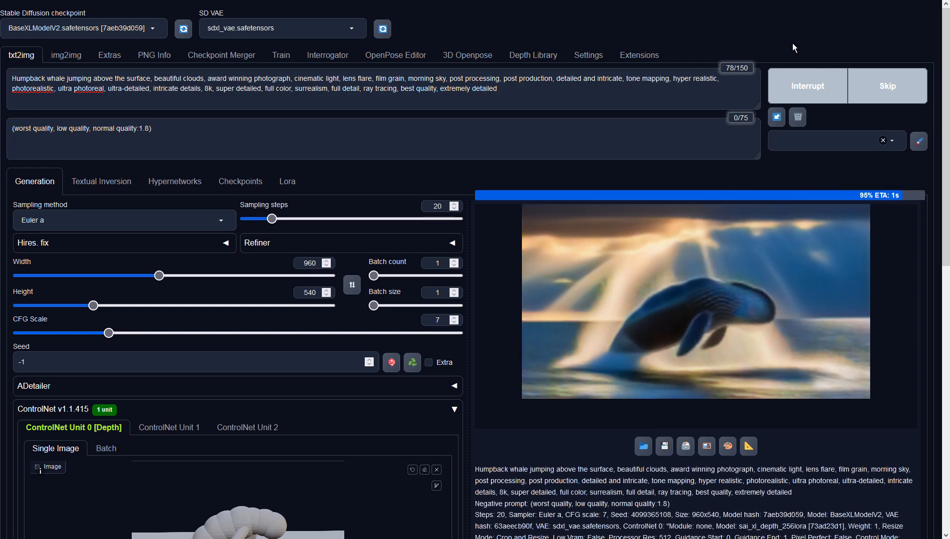
pyautogui.click(707, 255)
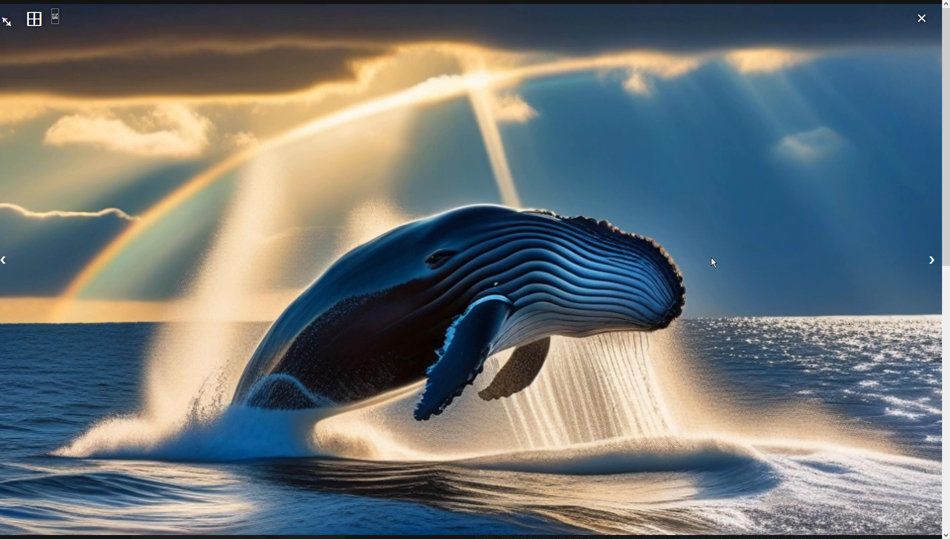
pyautogui.click(711, 258)
# - Send the generated whale image to img2img and set its sampling method to DPM++ 2M Karras
pyautogui.click(706, 450)
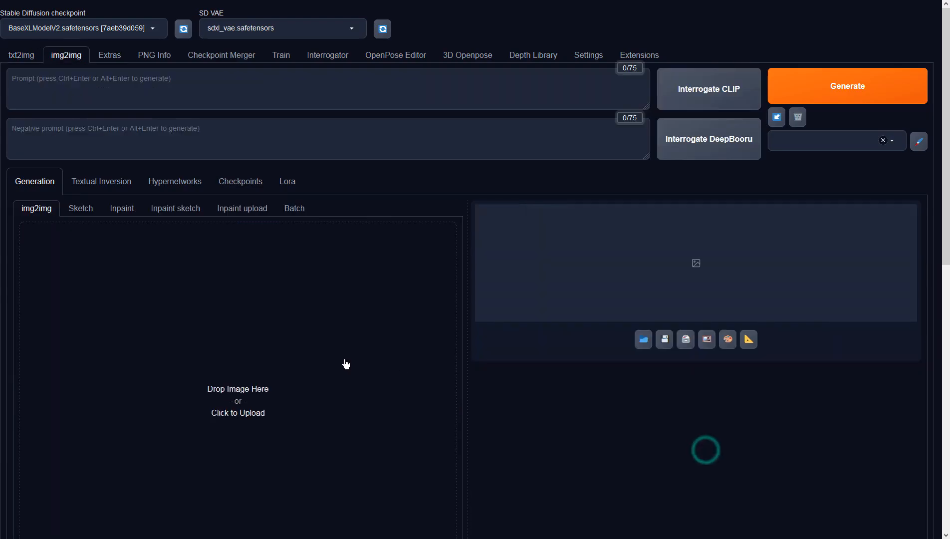
pyautogui.scroll(-6, 343, 354)
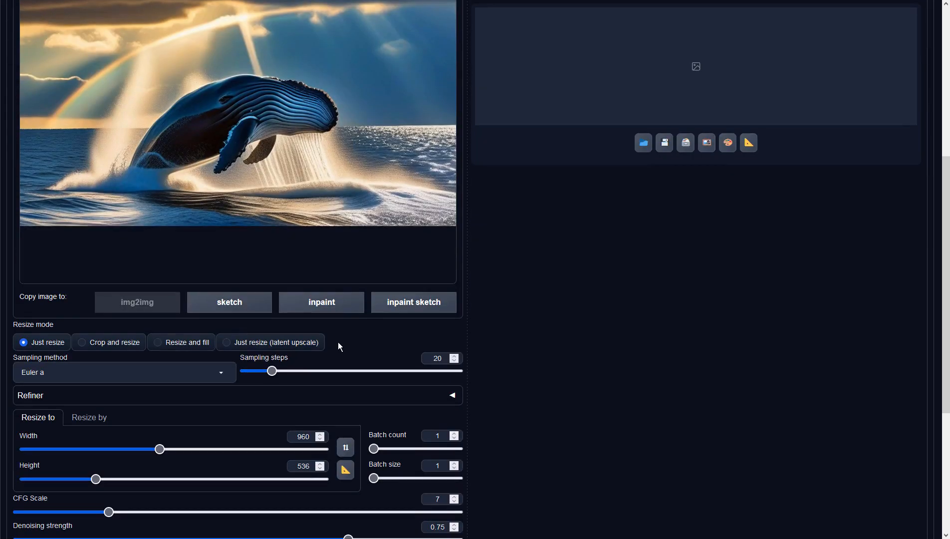
pyautogui.scroll(-3, 338, 343)
pyautogui.click(135, 204)
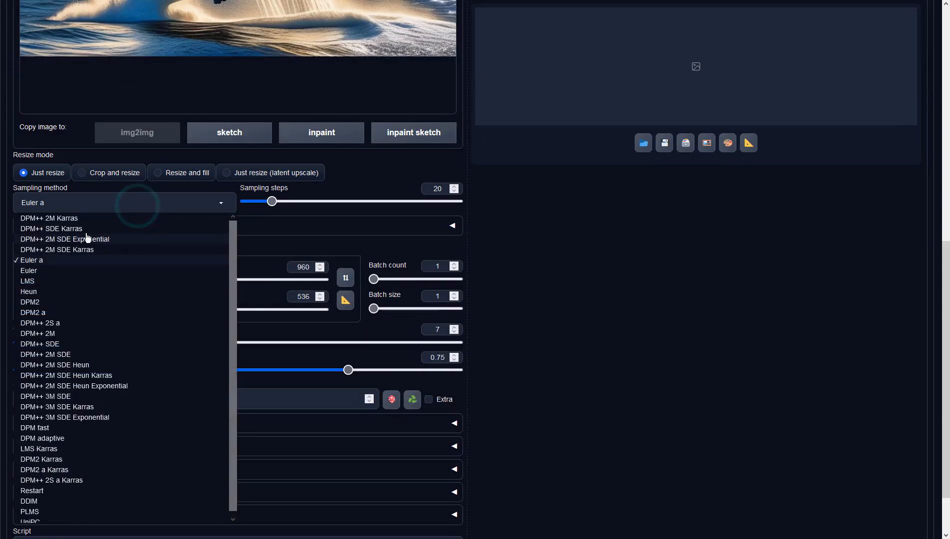
pyautogui.click(55, 218)
pyautogui.click(577, 242)
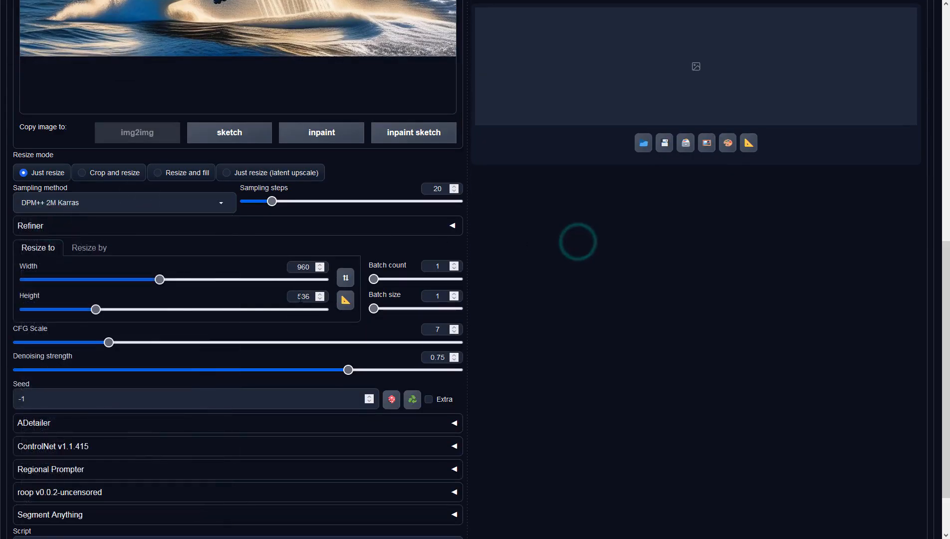
# - Set the img2img output height to 540 and the denoising strength to 0.9
pyautogui.doubleClick(300, 296)
pyautogui.write('540')
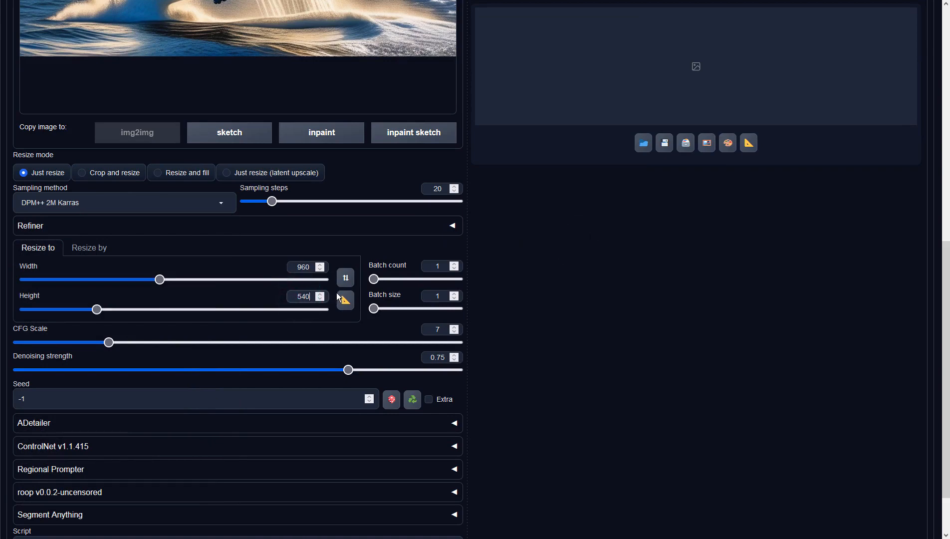
pyautogui.moveTo(349, 370); pyautogui.dragTo(414, 369)
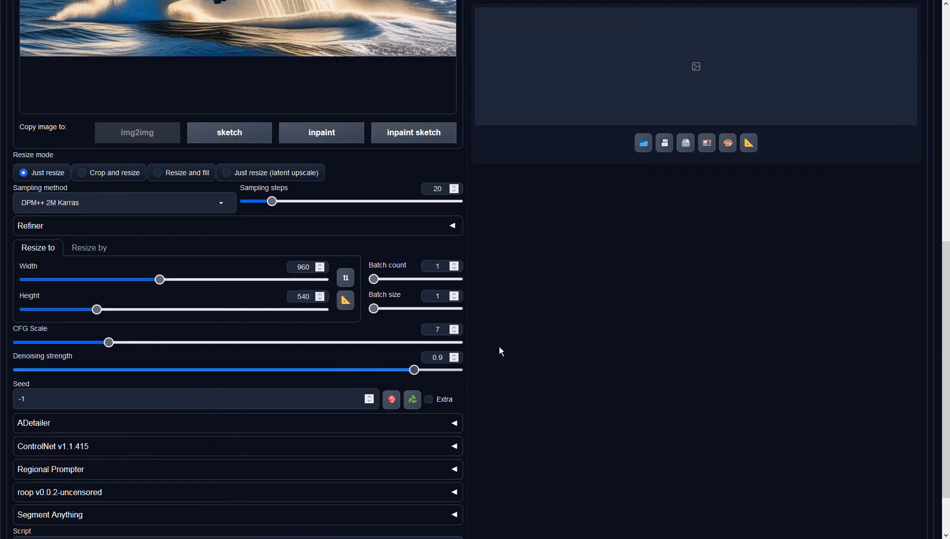
pyautogui.click(552, 336)
# - Generate the img2img version of the whale, view it enlarged and load it as the new source image
pyautogui.scroll(10, 555, 335)
pyautogui.click(802, 95)
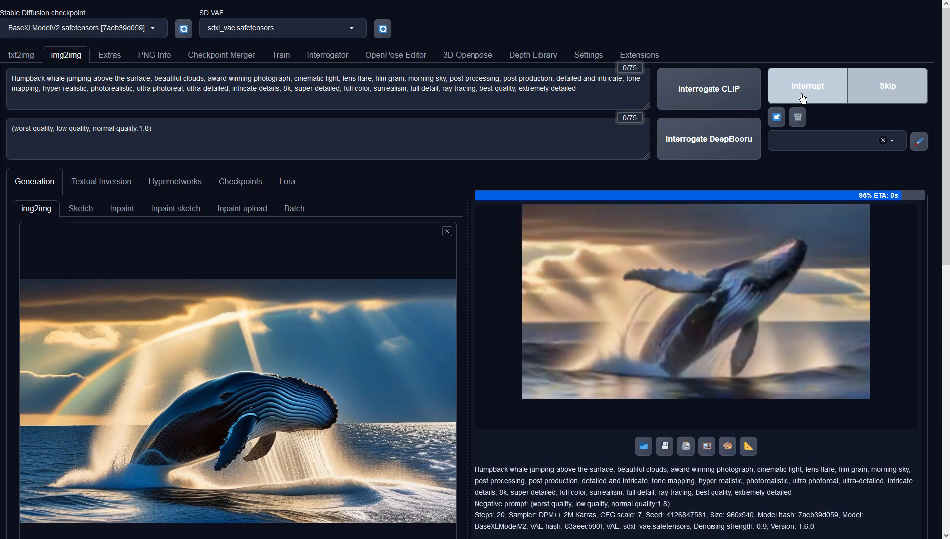
pyautogui.click(771, 286)
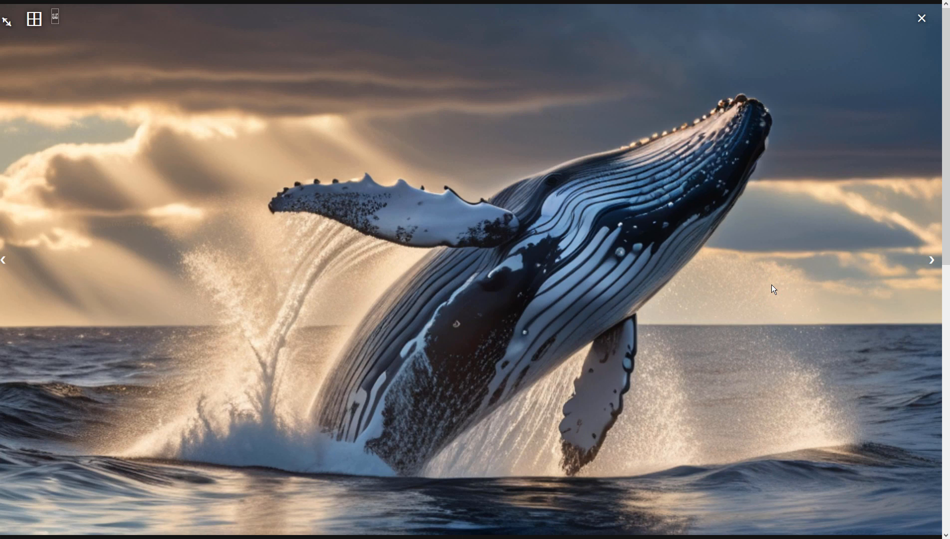
pyautogui.click(772, 285)
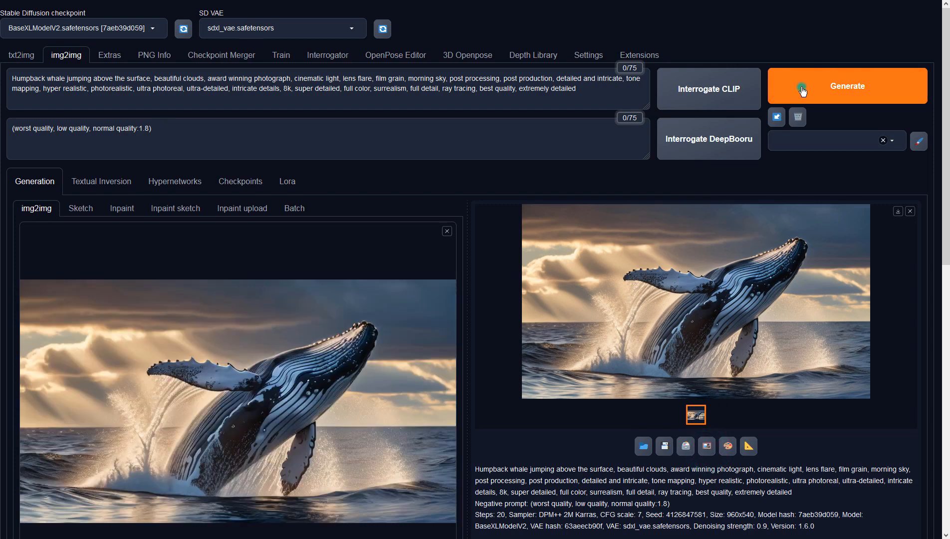
# - Generate three further img2img variations from the new source image and view each one enlarged
pyautogui.click(806, 91)
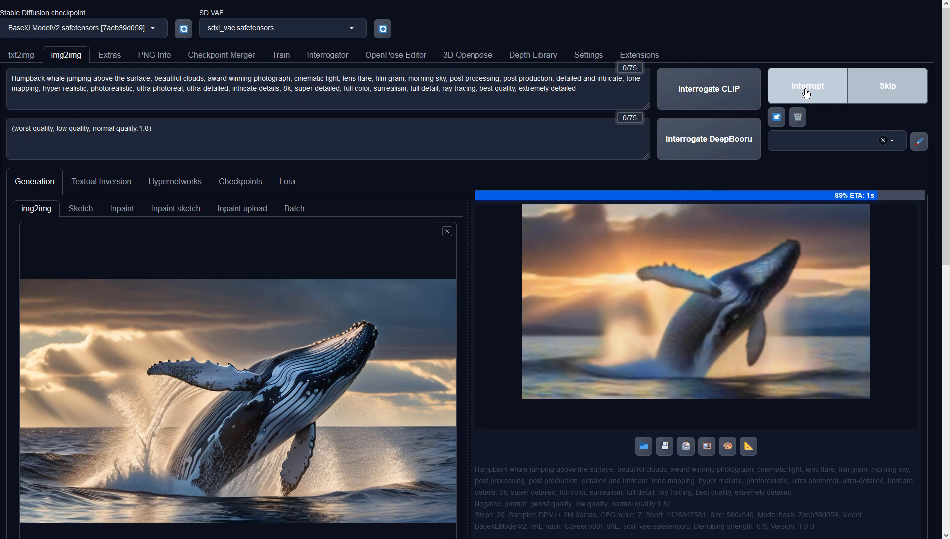
pyautogui.click(767, 261)
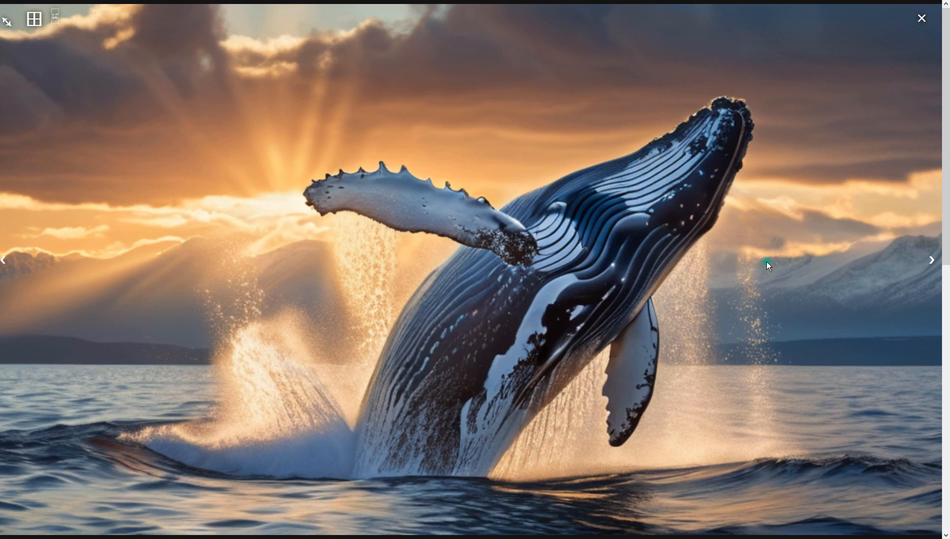
pyautogui.click(767, 261)
pyautogui.click(832, 88)
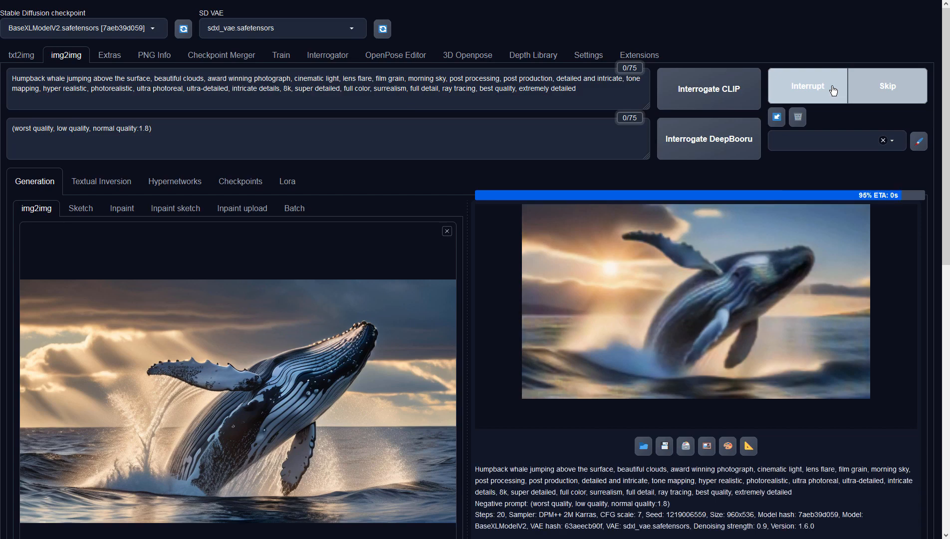
pyautogui.click(753, 289)
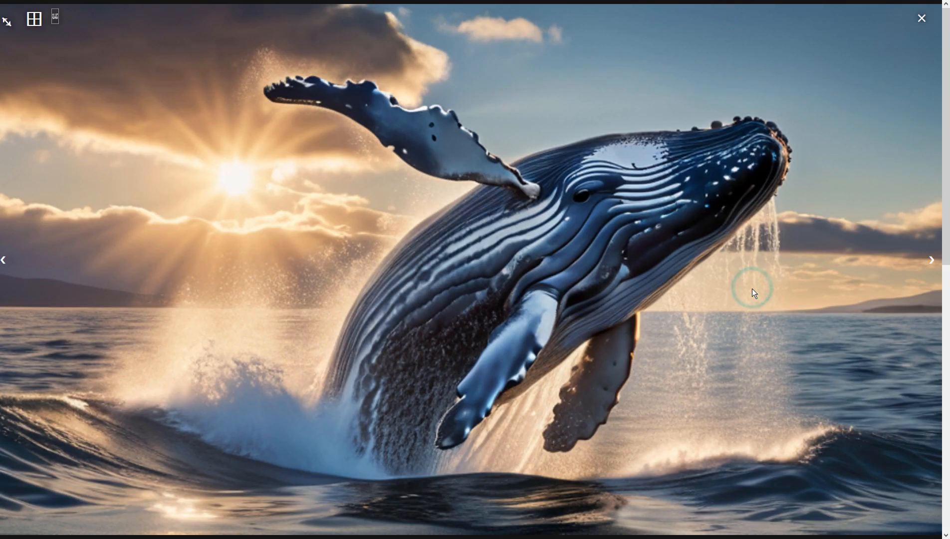
pyautogui.click(577, 221)
pyautogui.click(800, 97)
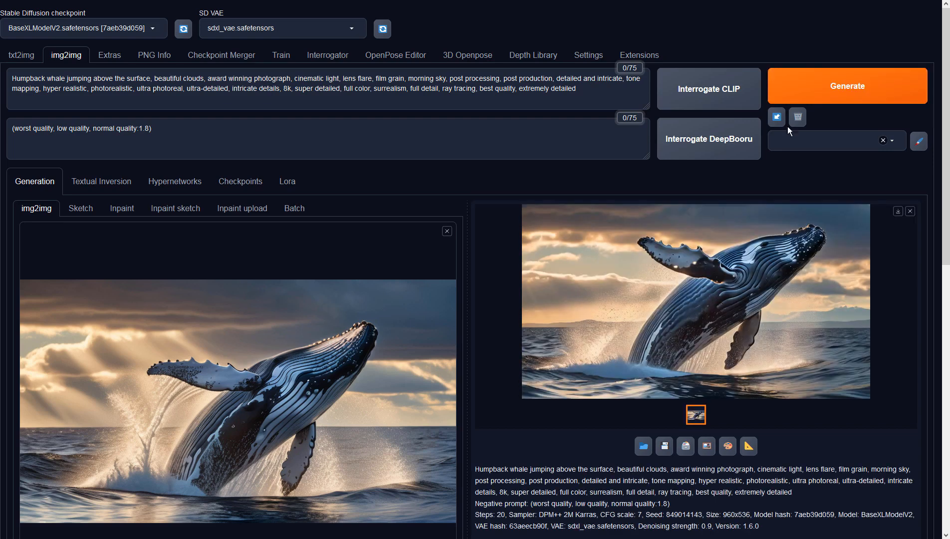
pyautogui.click(798, 243)
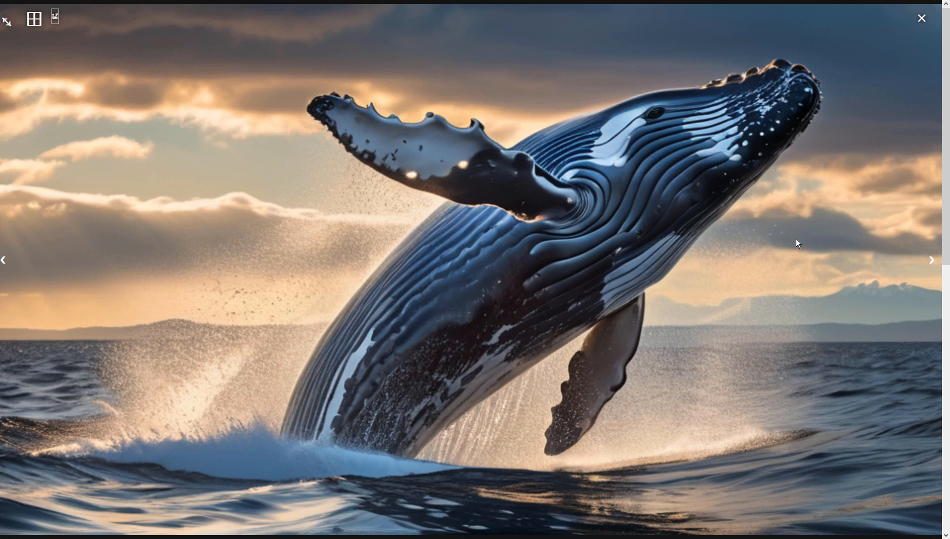
pyautogui.click(795, 238)
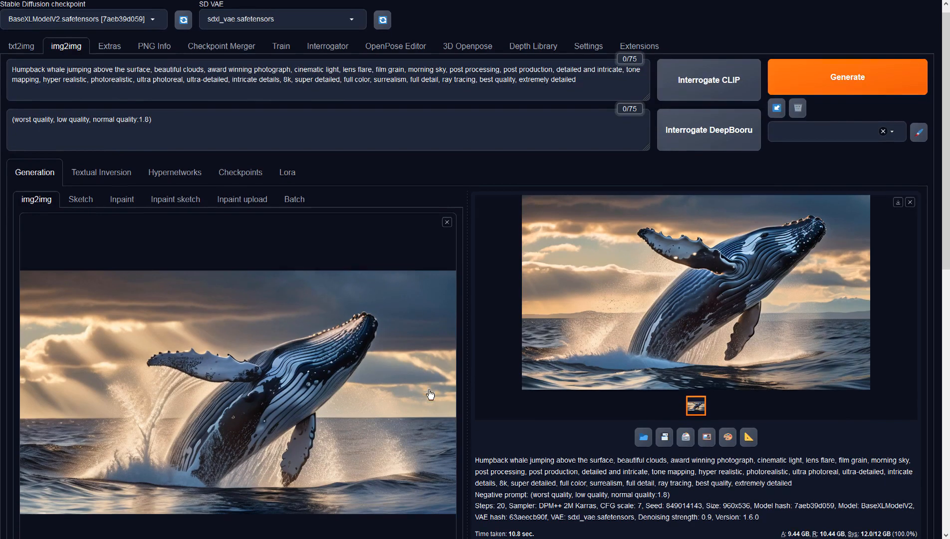
# - Set the img2img sampling steps to 40 and generate another whale variation
pyautogui.scroll(-4, 430, 394)
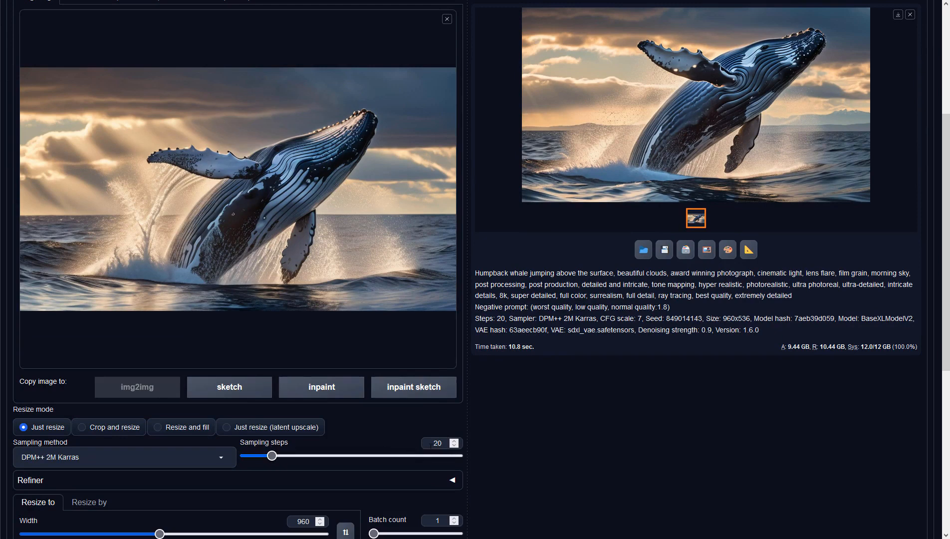
pyautogui.doubleClick(436, 443)
pyautogui.write('40')
pyautogui.click(643, 321)
pyautogui.scroll(4, 643, 321)
pyautogui.click(817, 88)
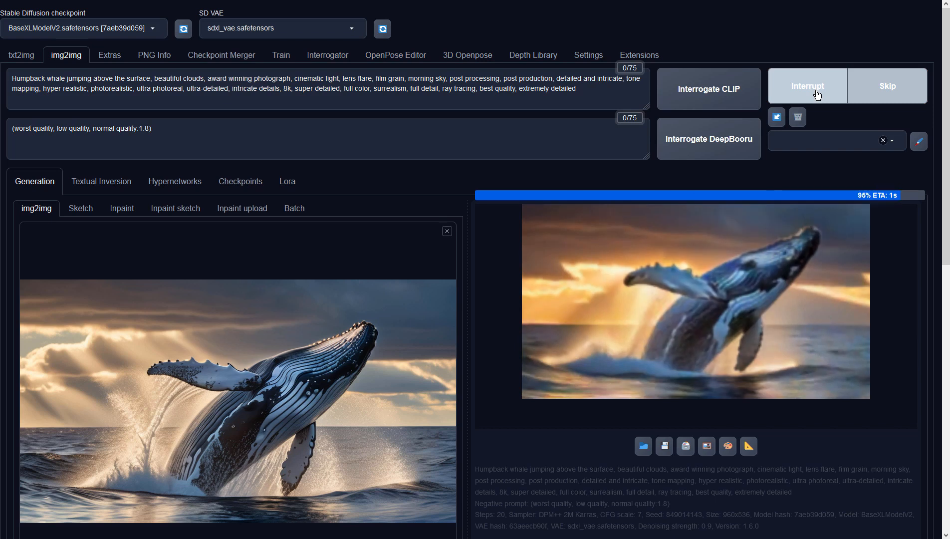
# - View the newly generated whale variation enlarged, then close the enlarged view
pyautogui.click(781, 237)
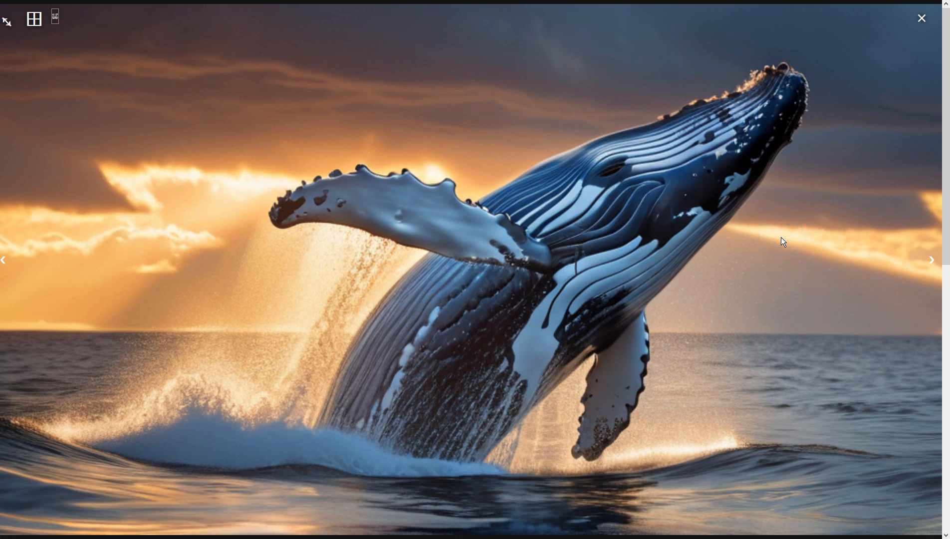
pyautogui.click(781, 237)
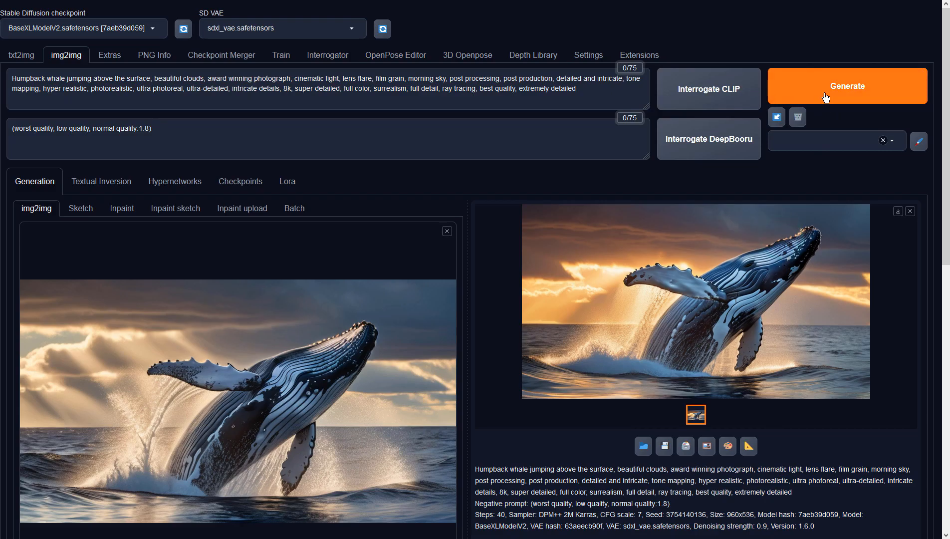
# - Set the img2img sampling steps to 20, generate further whale variations and view the last one enlarged
pyautogui.scroll(-8, 571, 278)
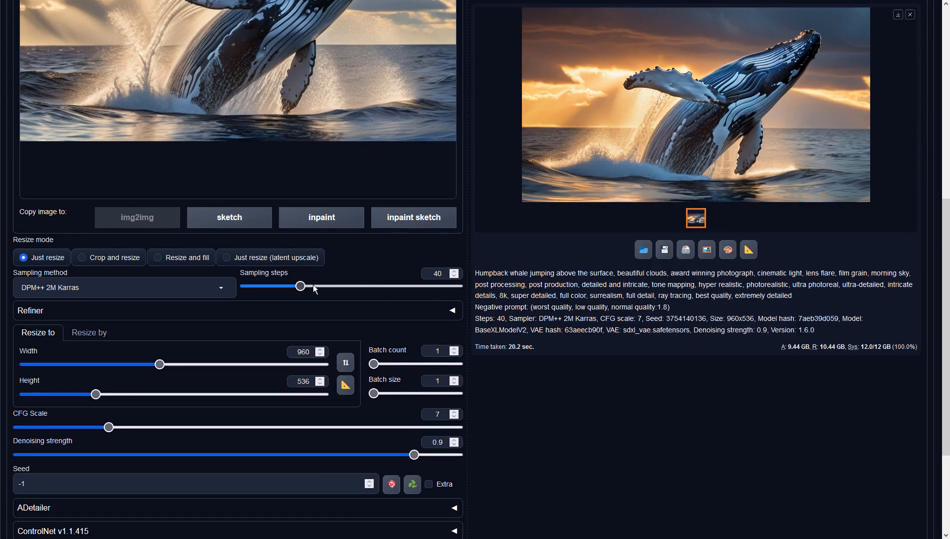
pyautogui.moveTo(300, 286); pyautogui.dragTo(273, 286)
pyautogui.scroll(8, 657, 314)
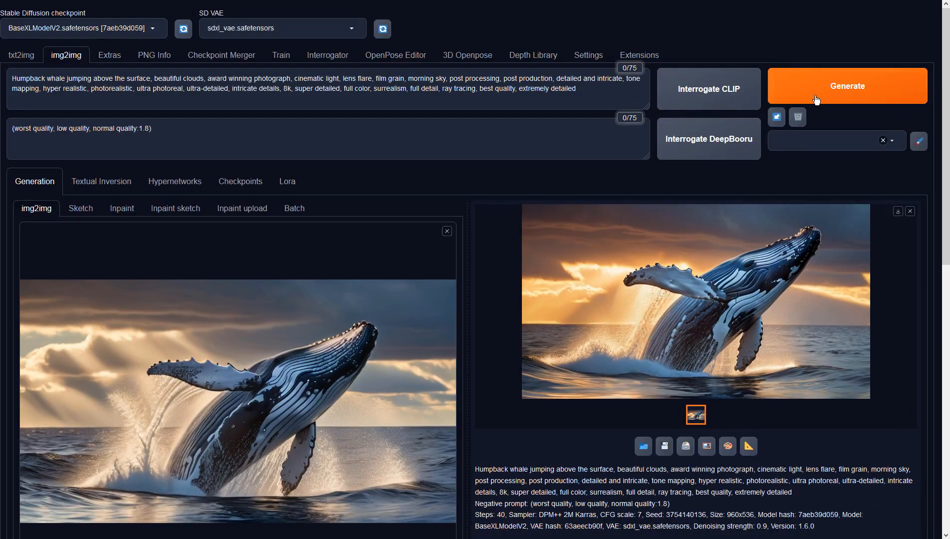
pyautogui.click(817, 97)
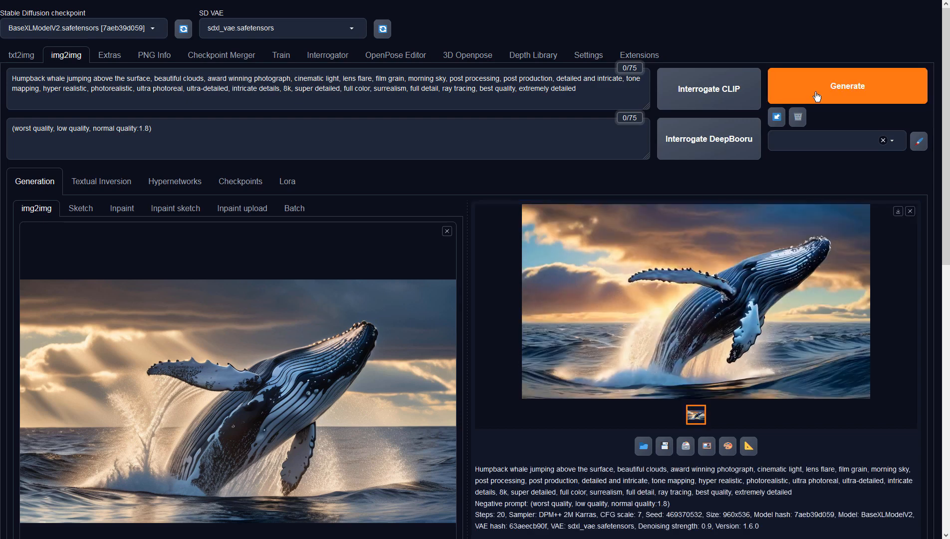
pyautogui.click(819, 96)
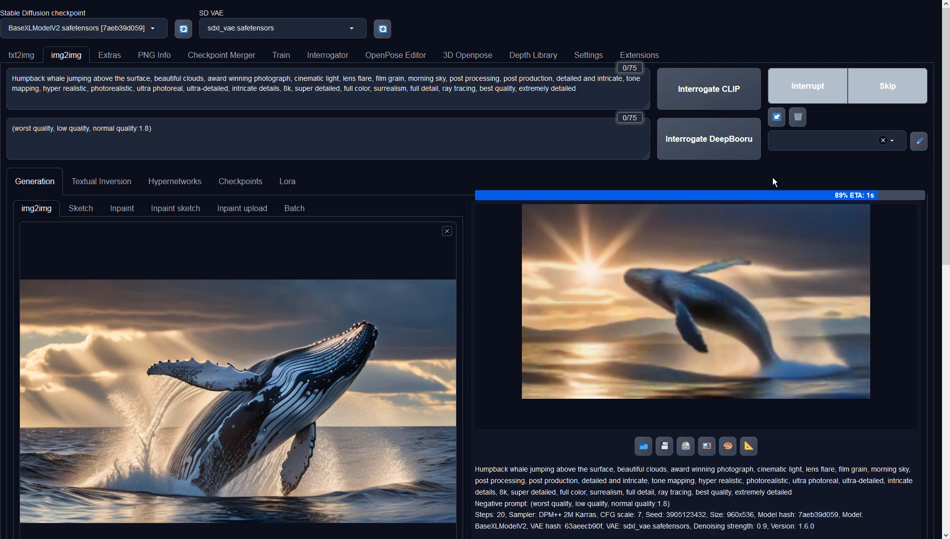
pyautogui.click(769, 239)
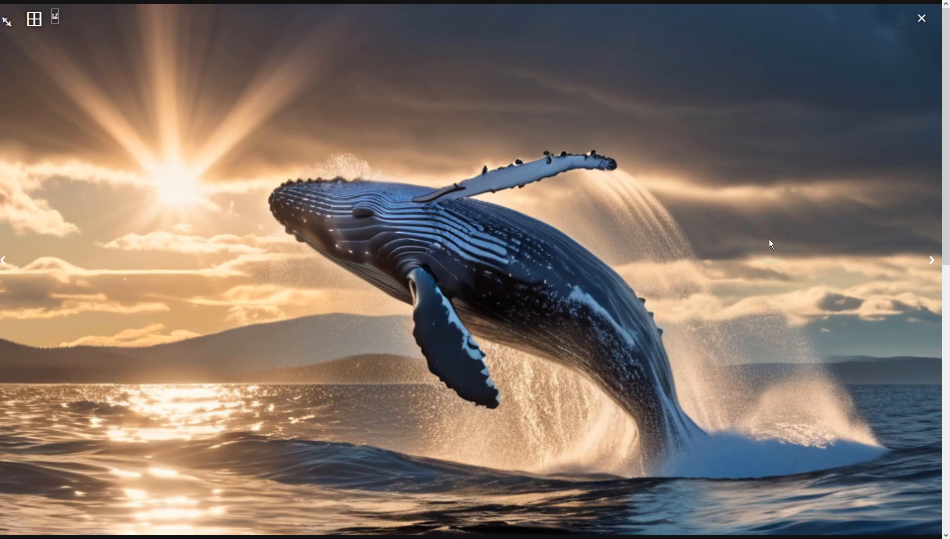